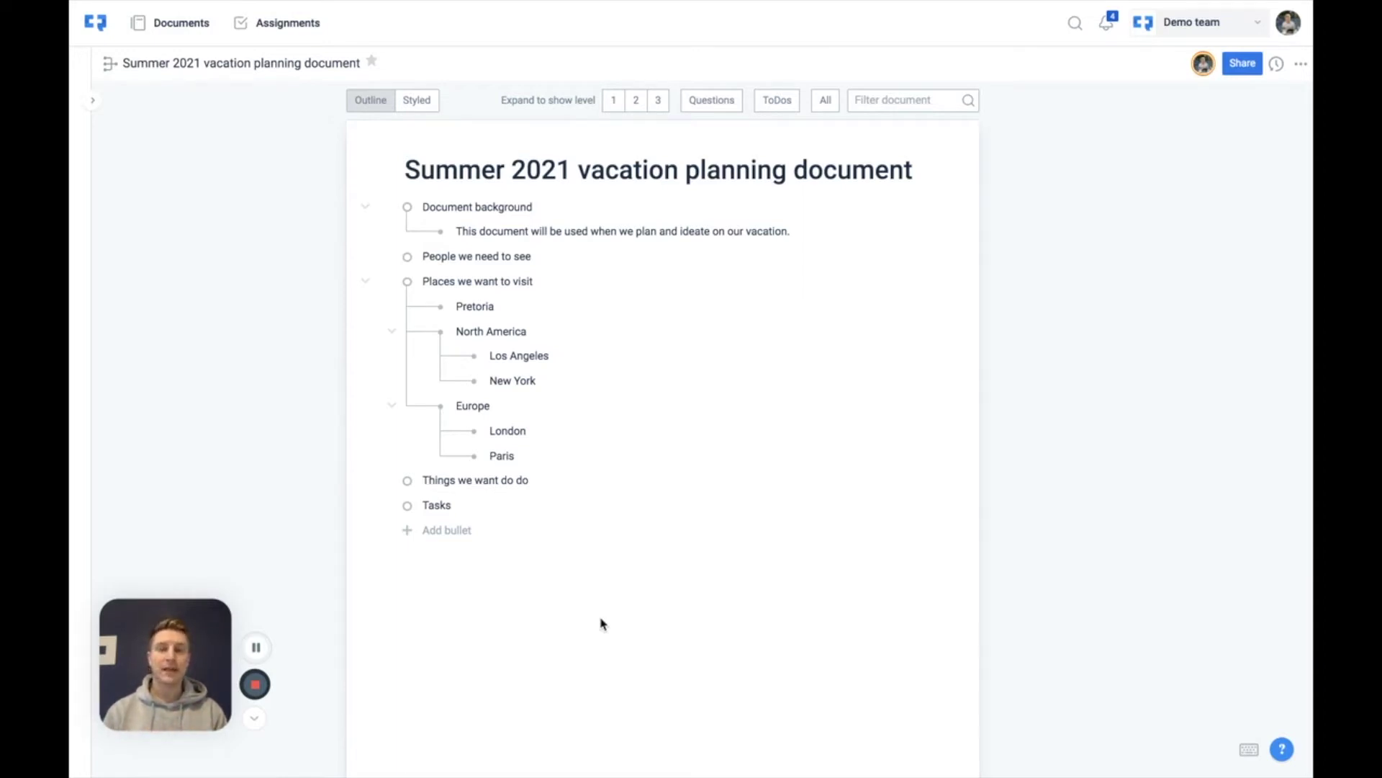
Examine the commands the slash menu offers for the "Places we want to visit" bullet, from adding content to actions.
left_click(568, 289)
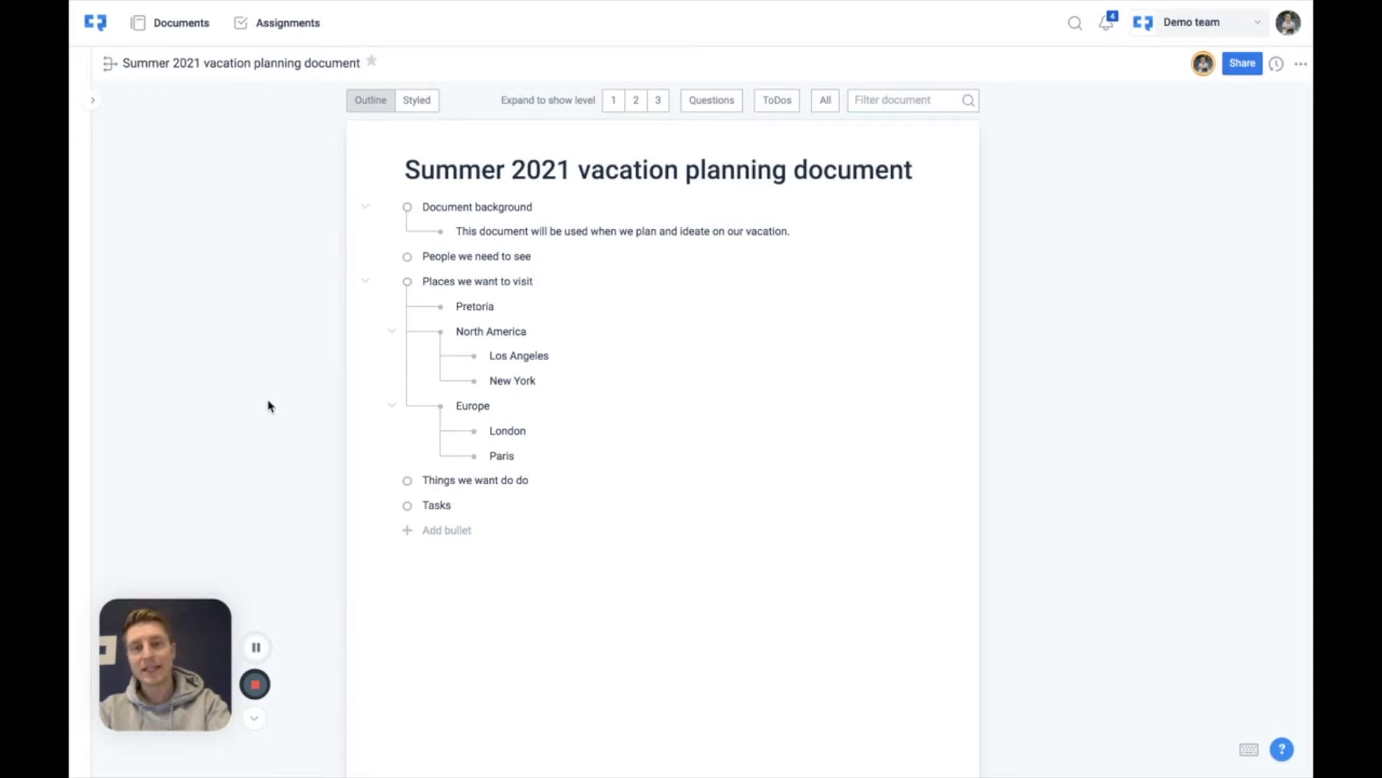
type("/")
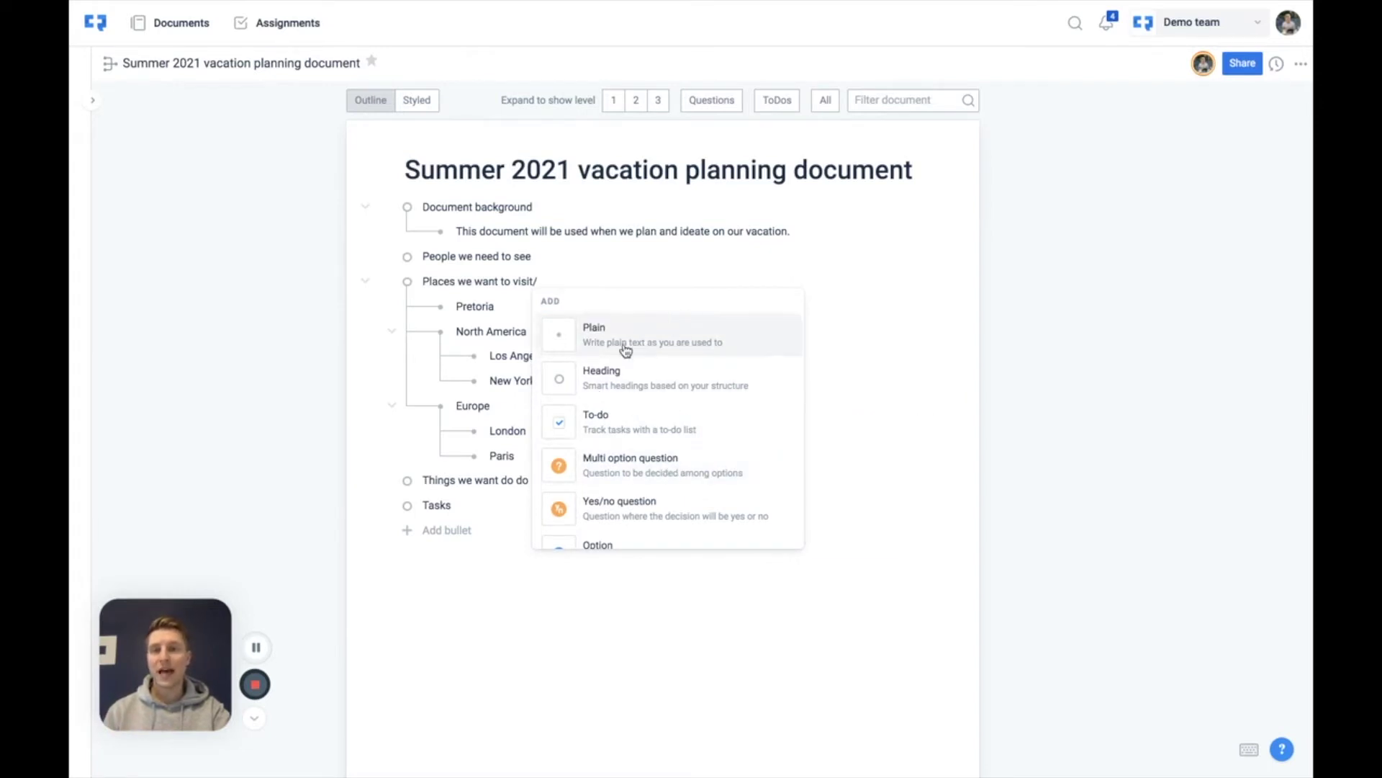
scroll(666, 504, "down", 3)
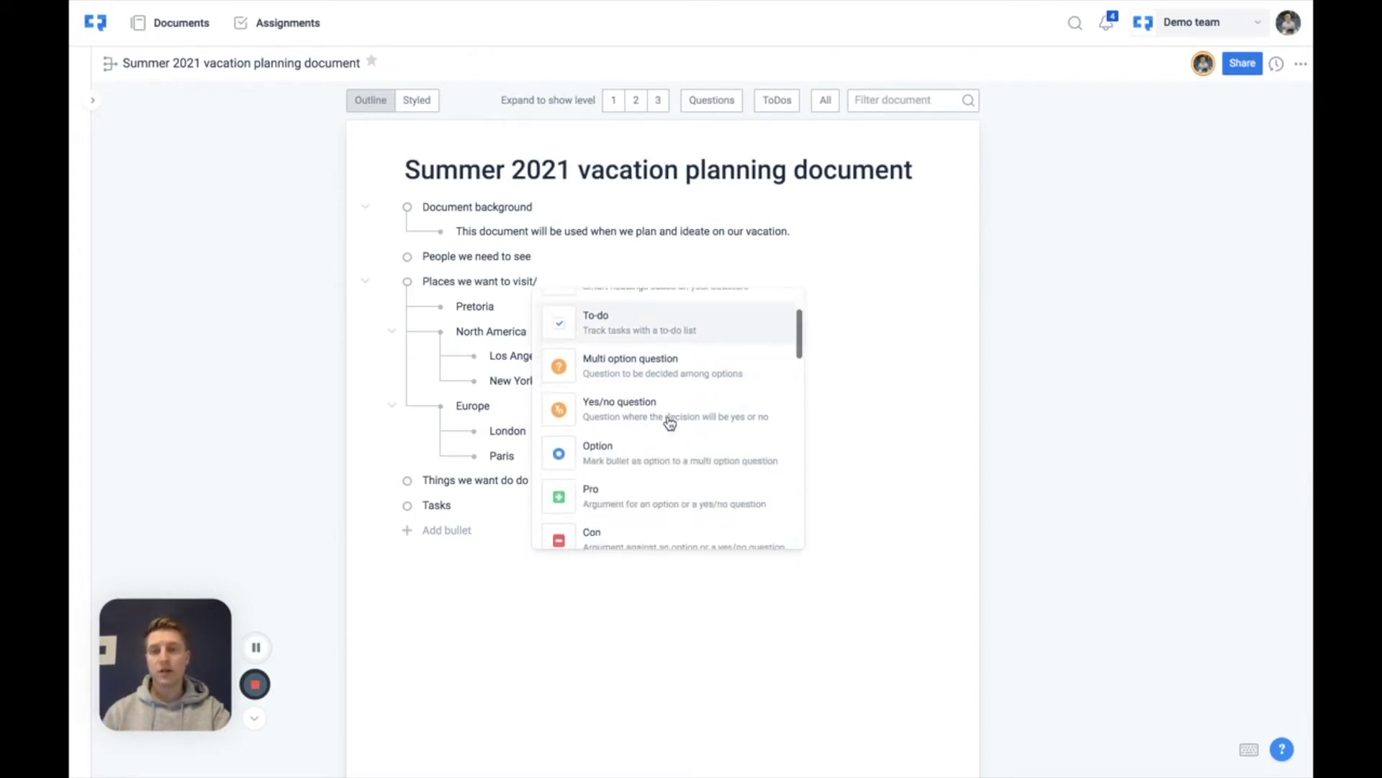
scroll(668, 418, "down", 1)
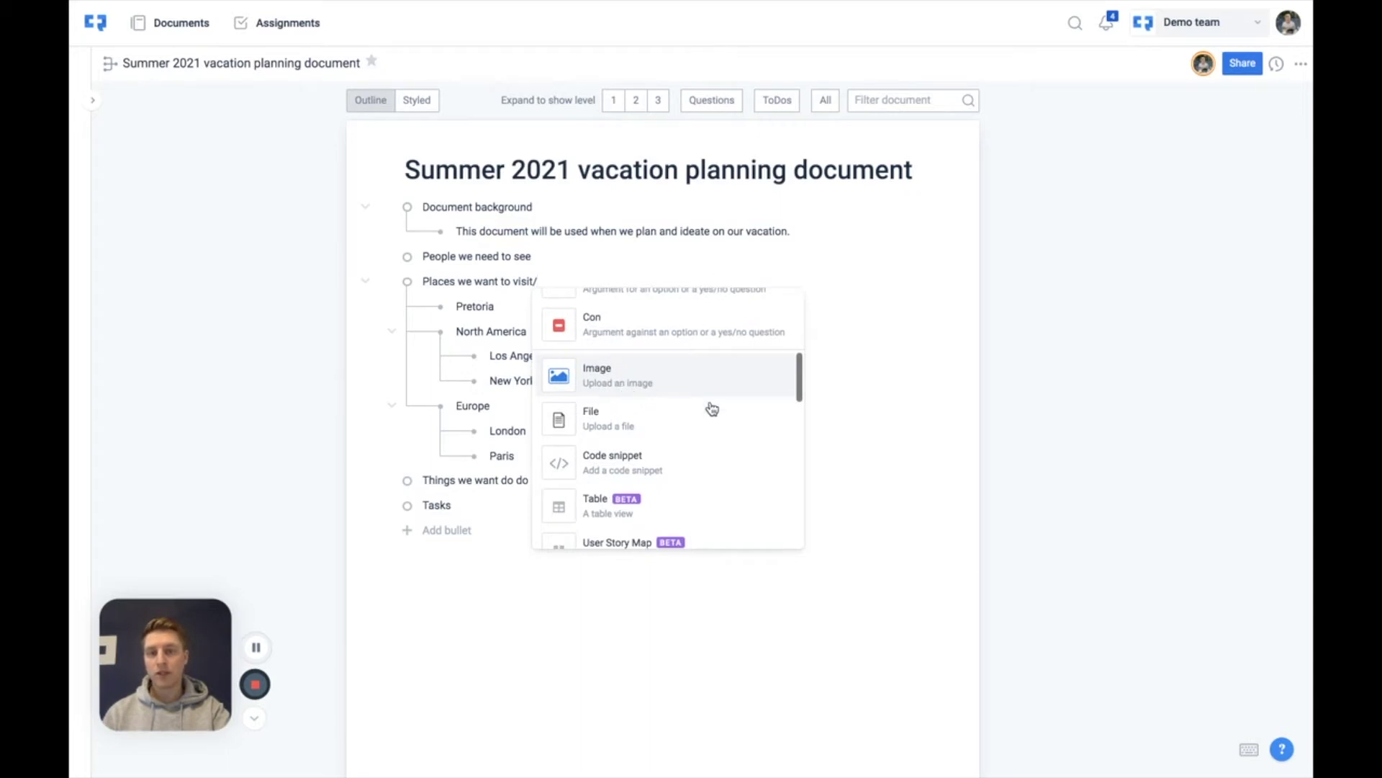
scroll(674, 502, "down", 3)
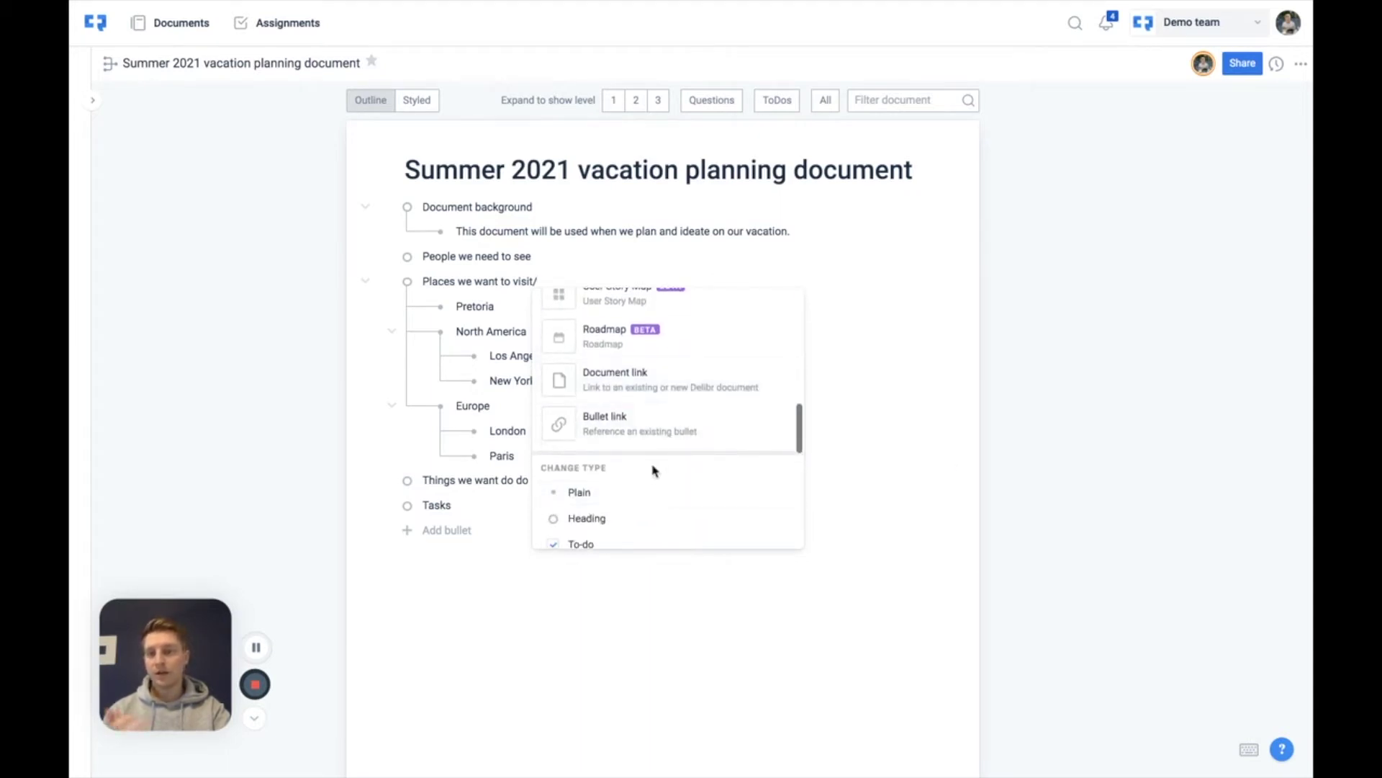
scroll(633, 499, "down", 5)
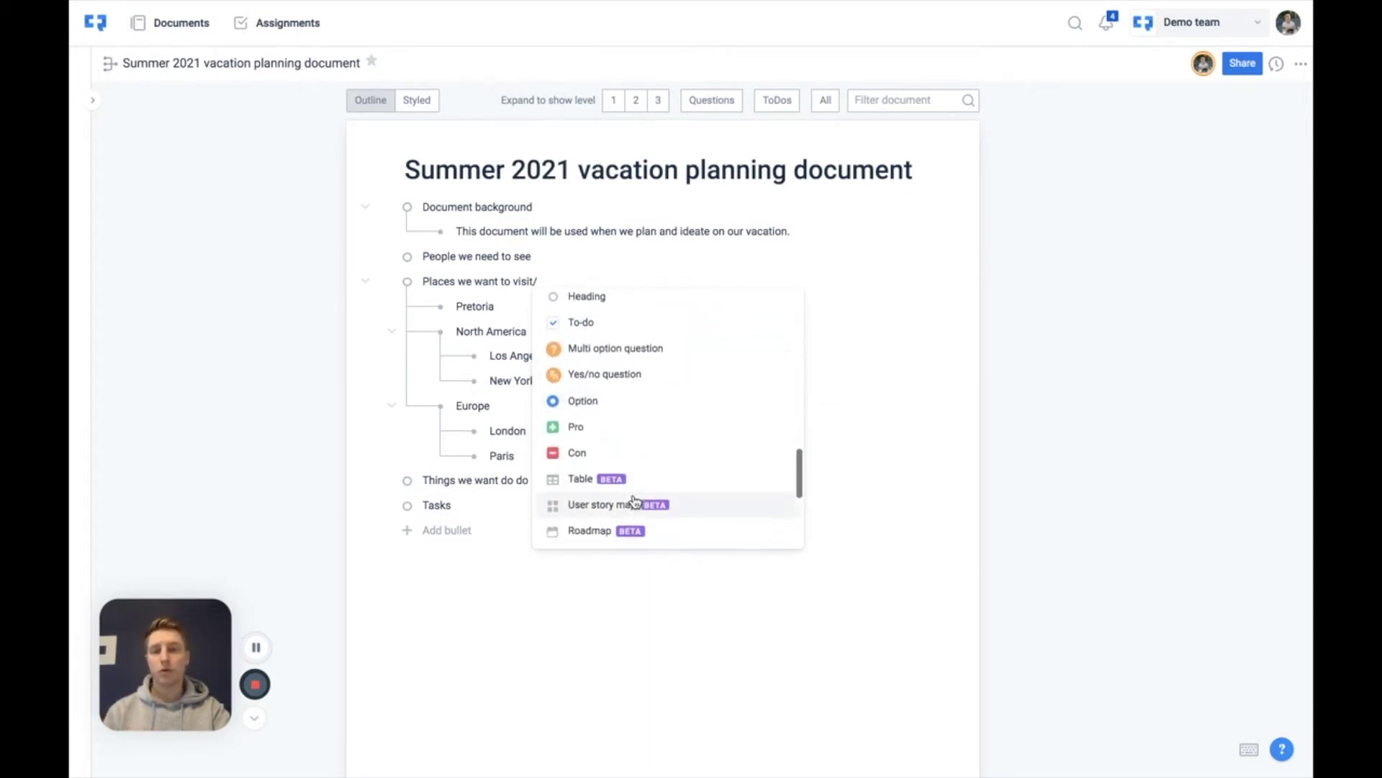
scroll(633, 468, "down", 1)
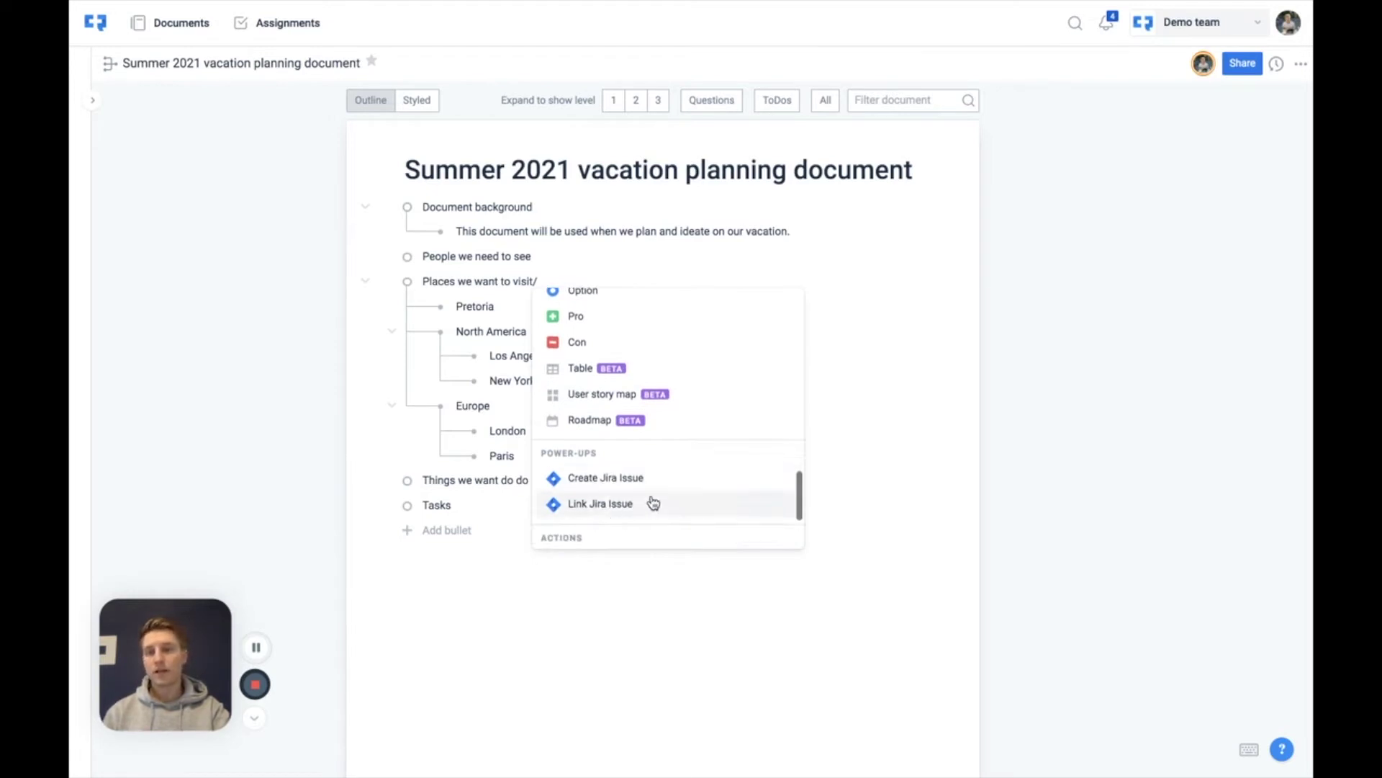
scroll(657, 498, "down", 2)
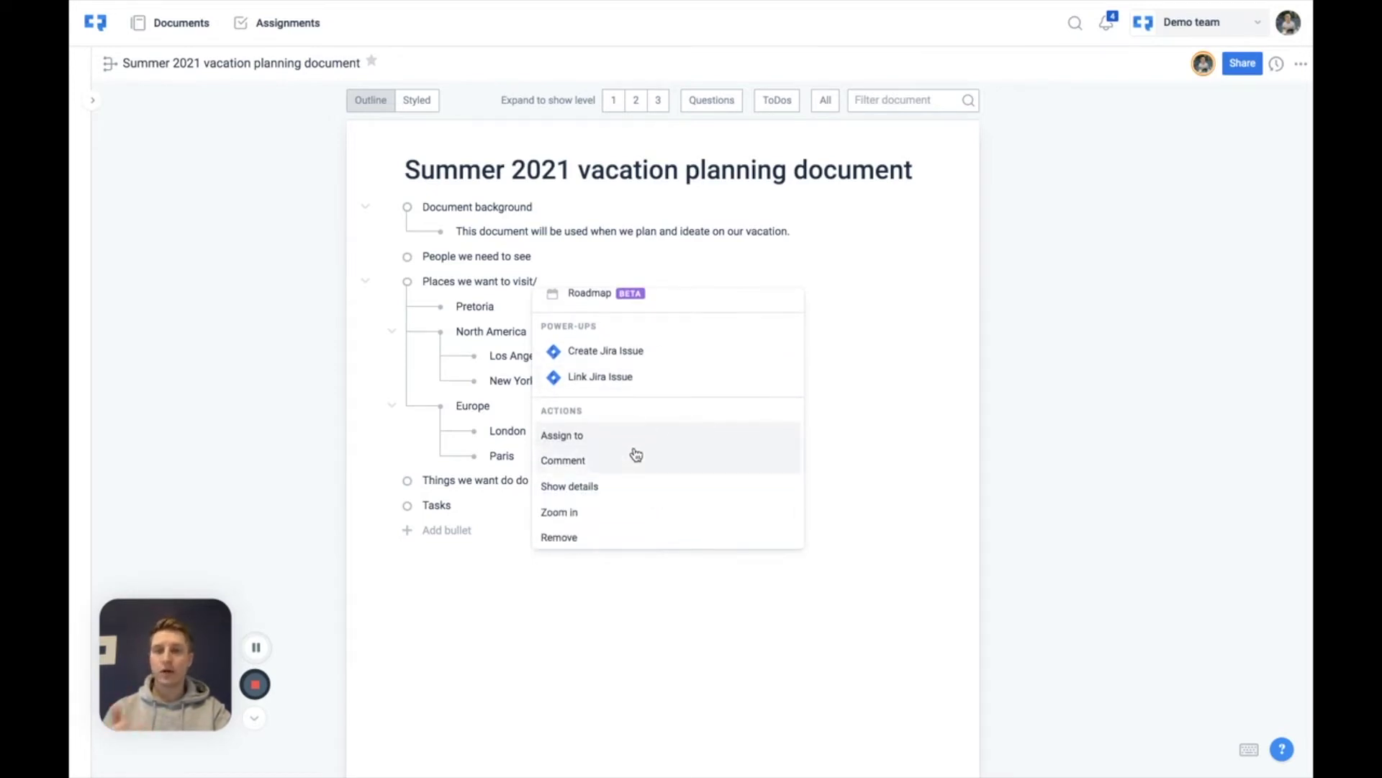
key("BackSpace")
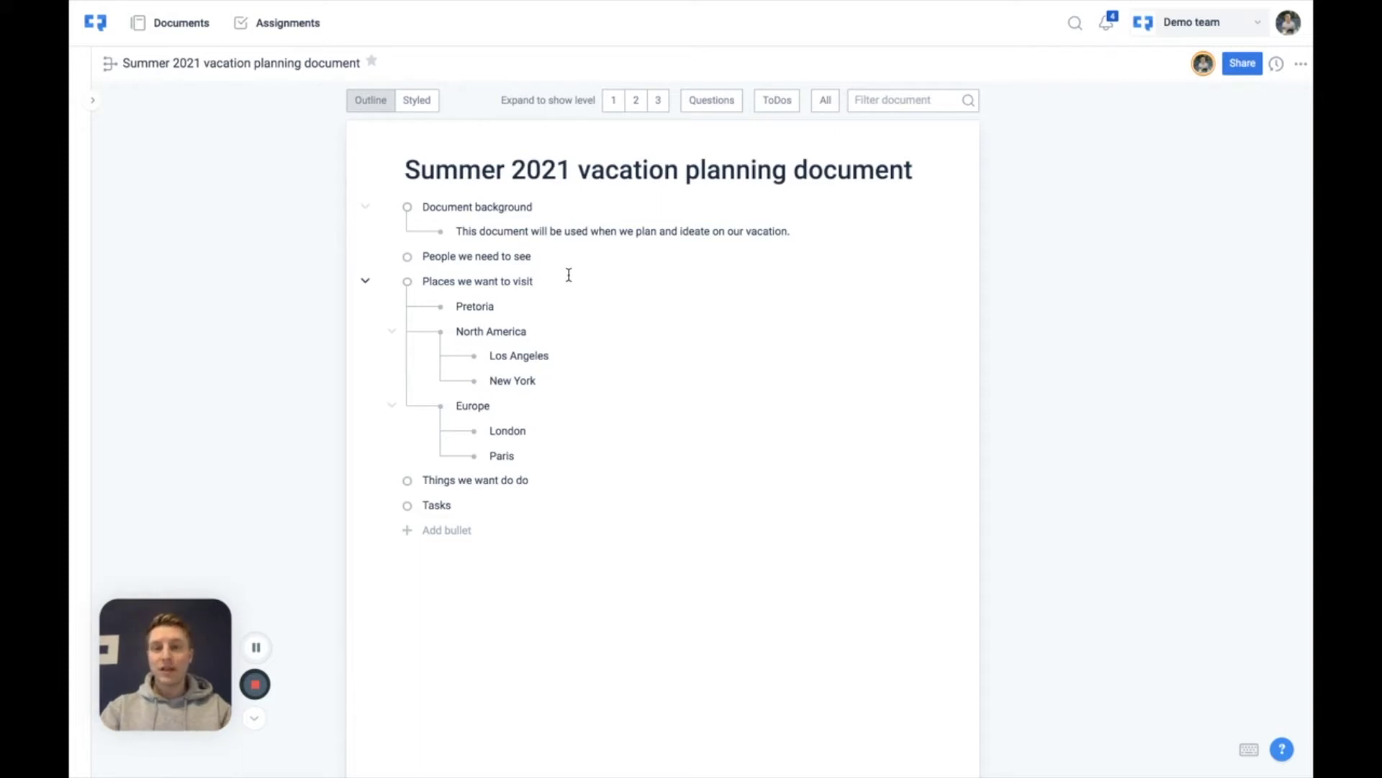
Start assigning the "Places we want to visit" bullet to a team member through the Assign to command, and discard the assignment.
type("/")
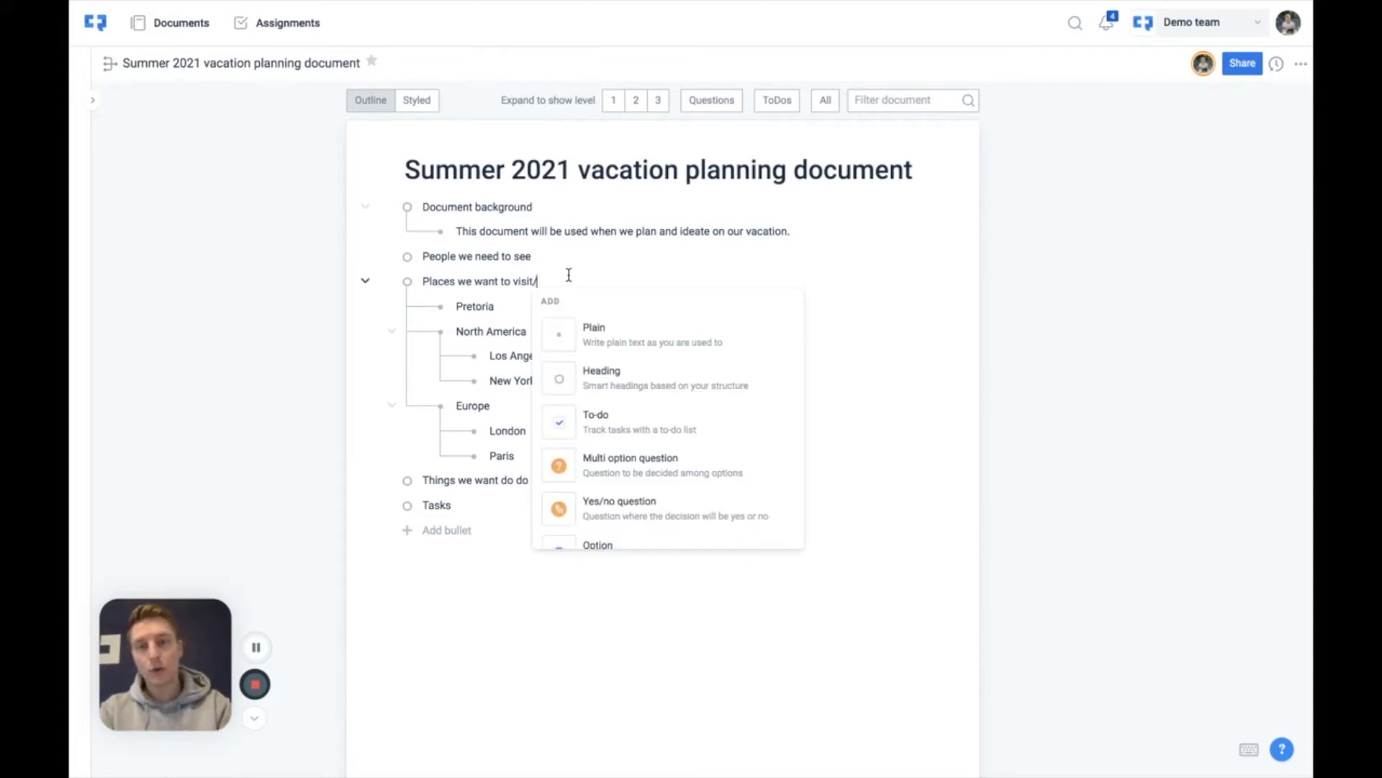
type("assig")
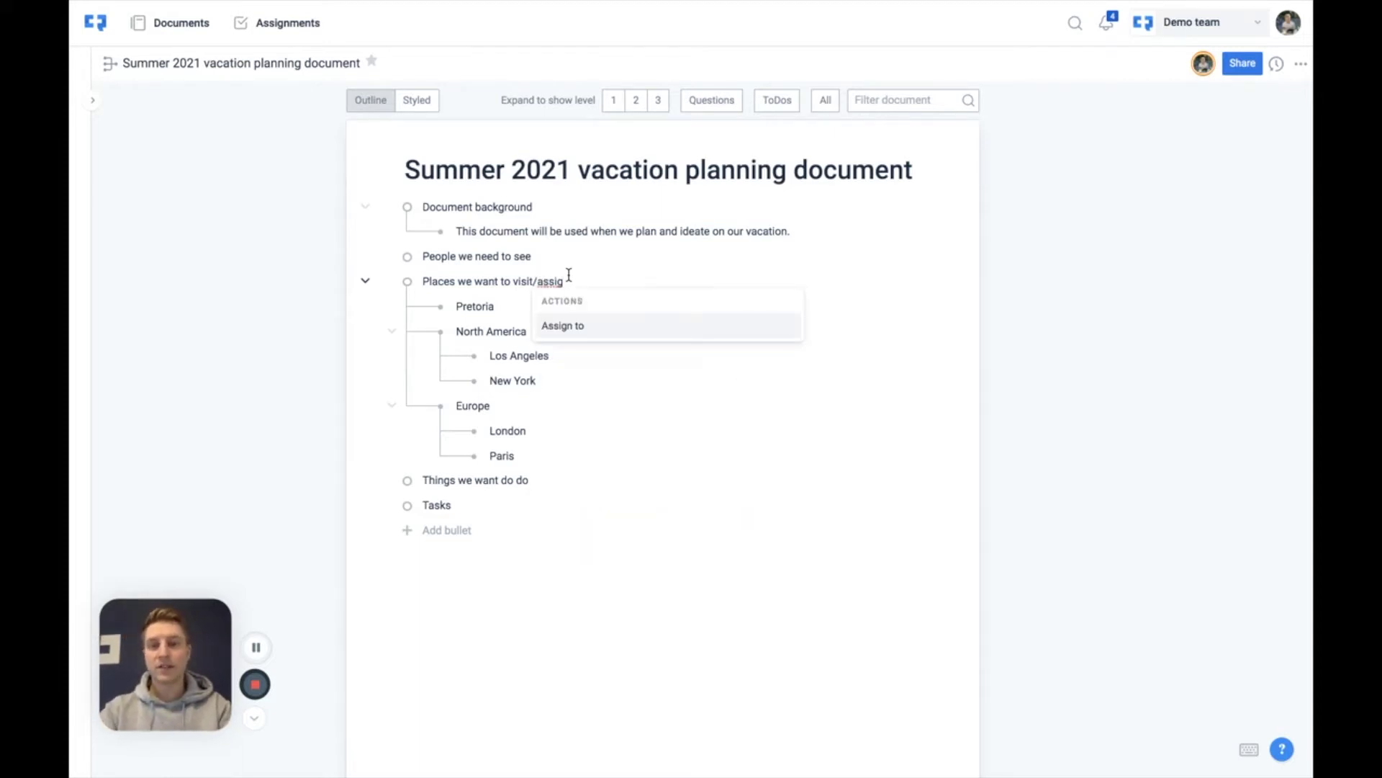
key("Return")
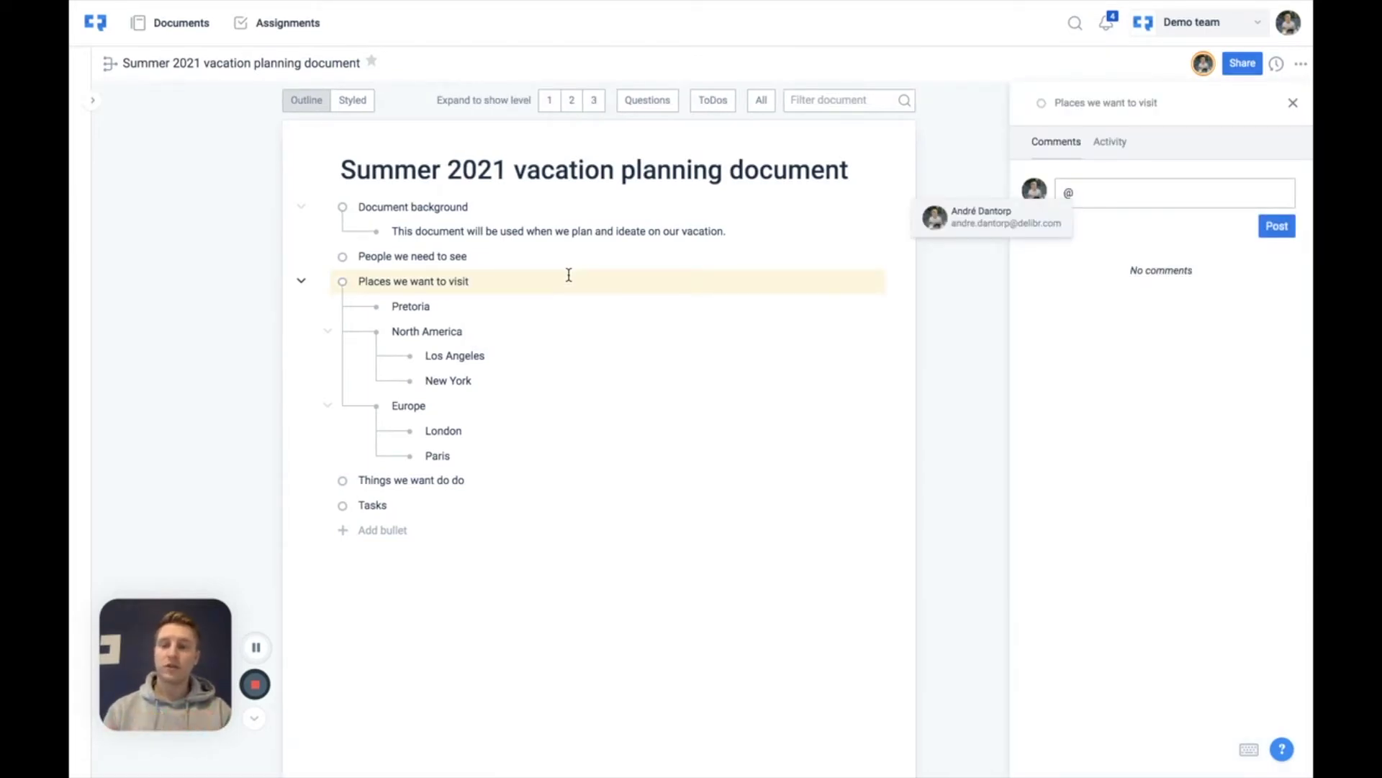
left_click(988, 229)
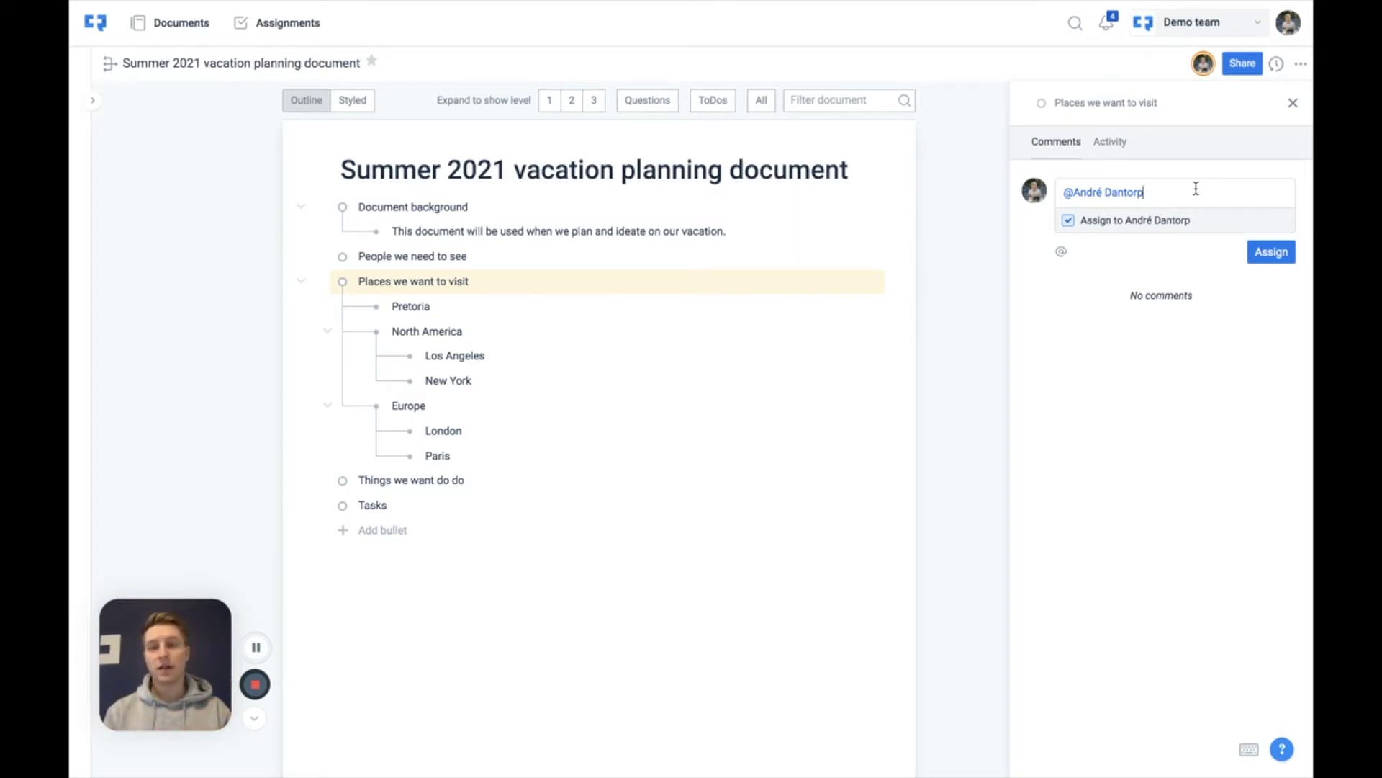
left_click(1293, 103)
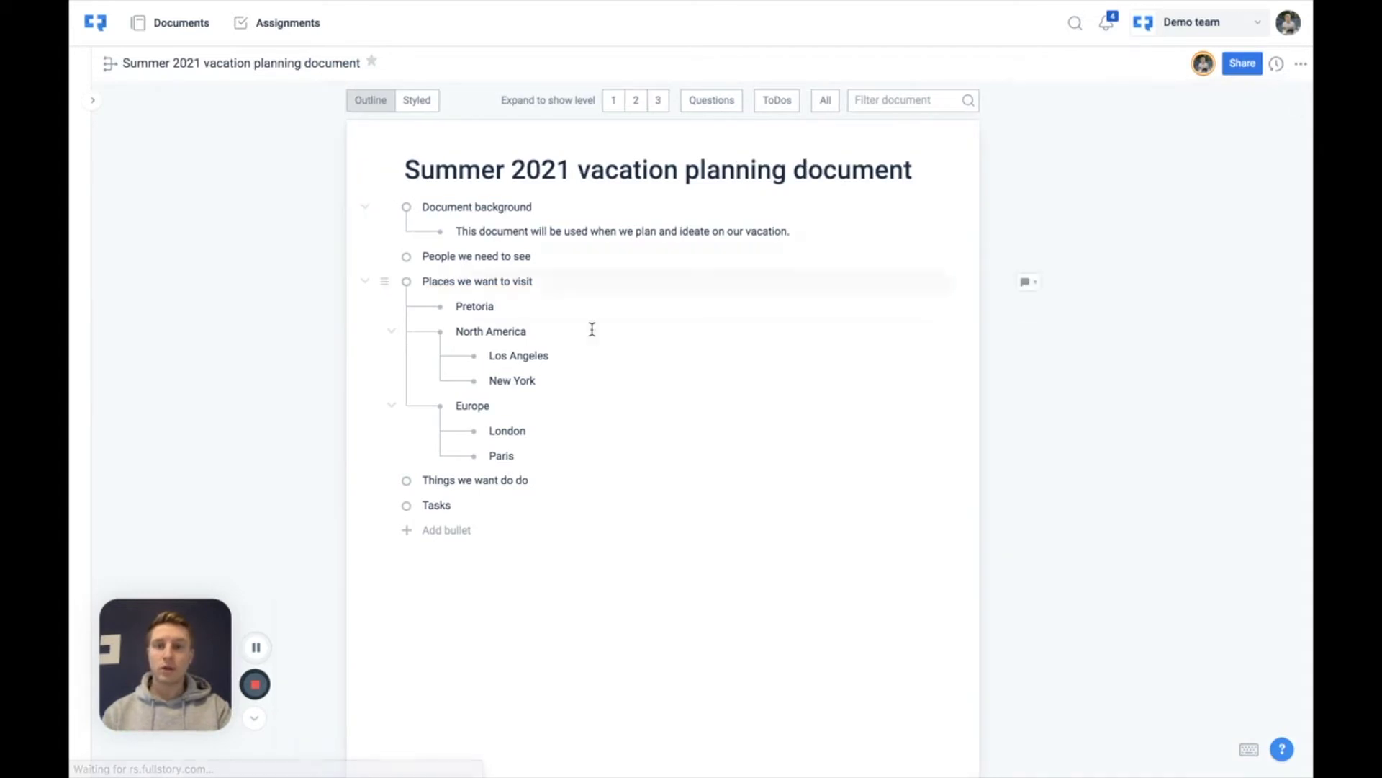
Bring up the Create Jira Issue form for the Pretoria bullet and cancel it without adding an issue.
left_click(570, 282)
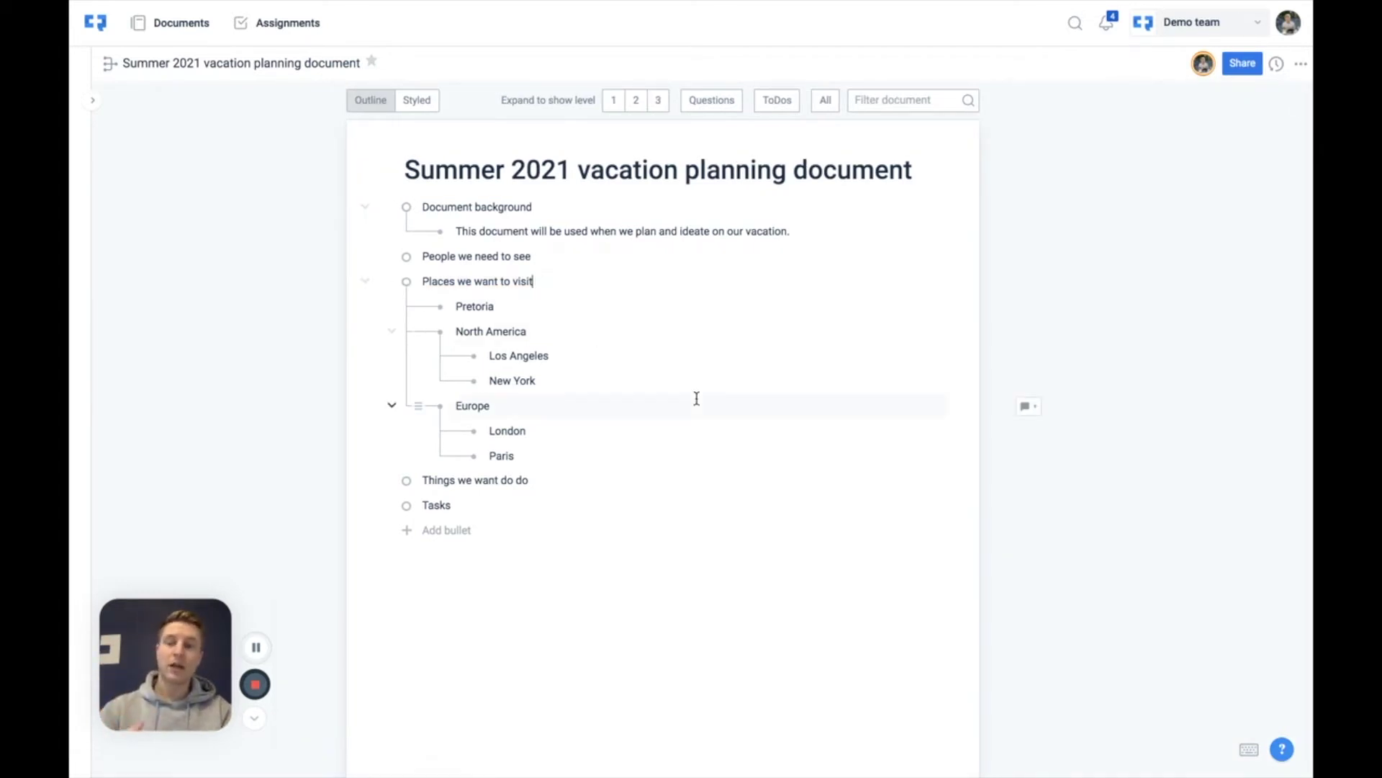
key("Down")
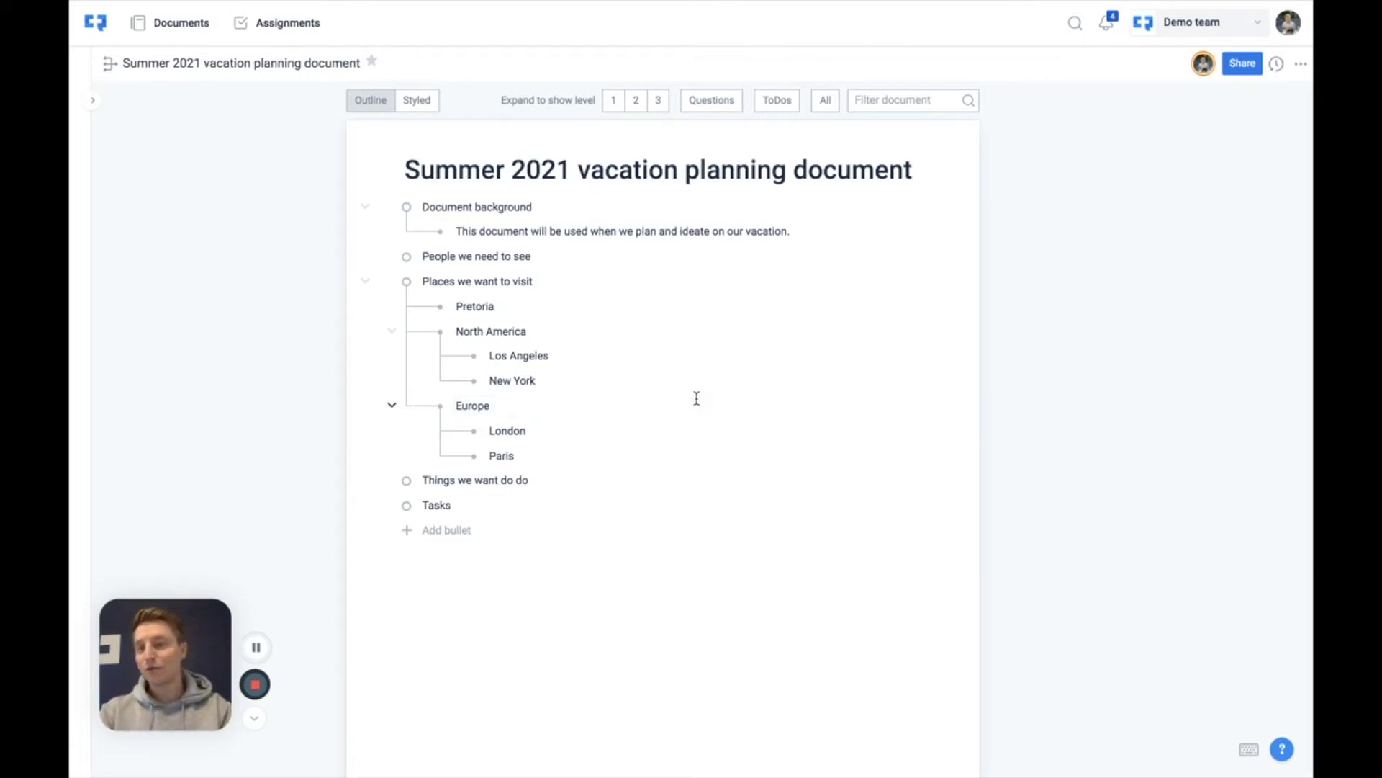
type("/")
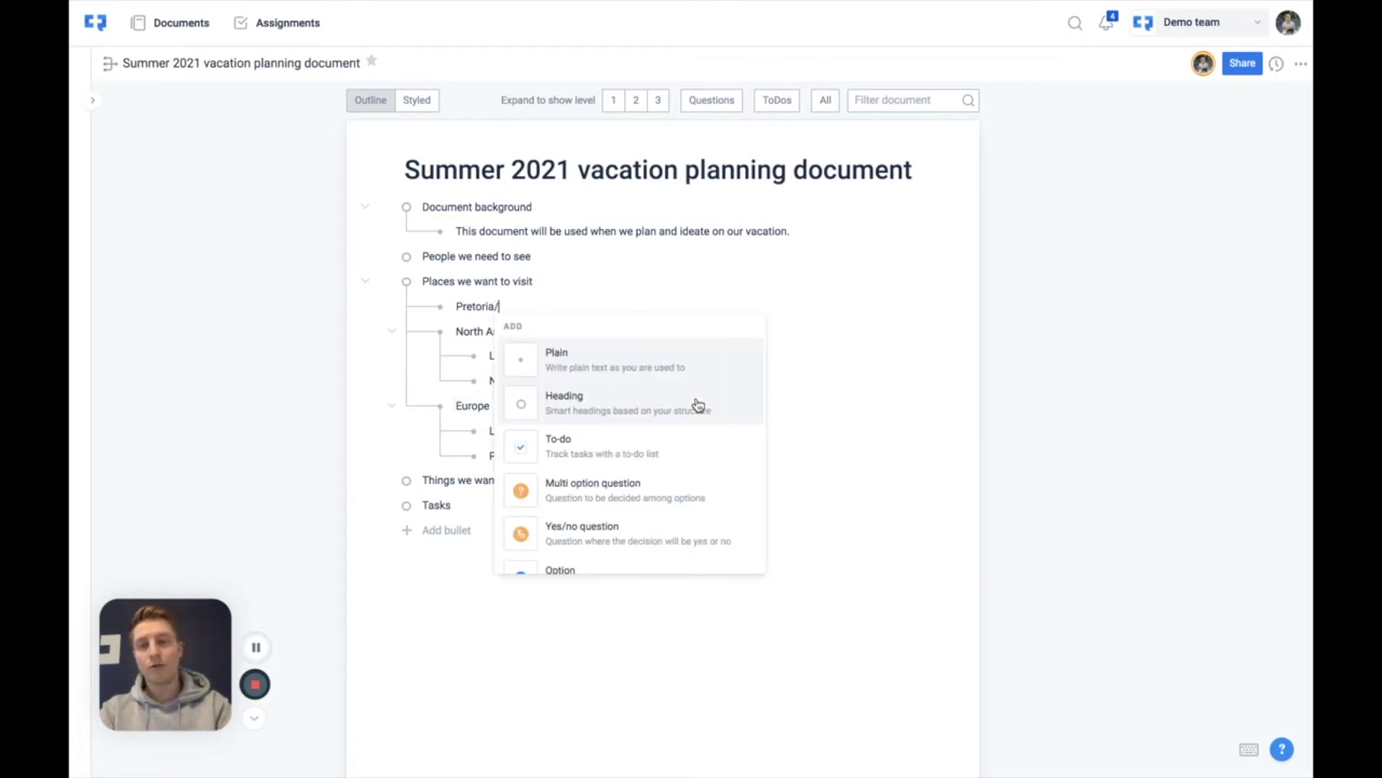
type("jira")
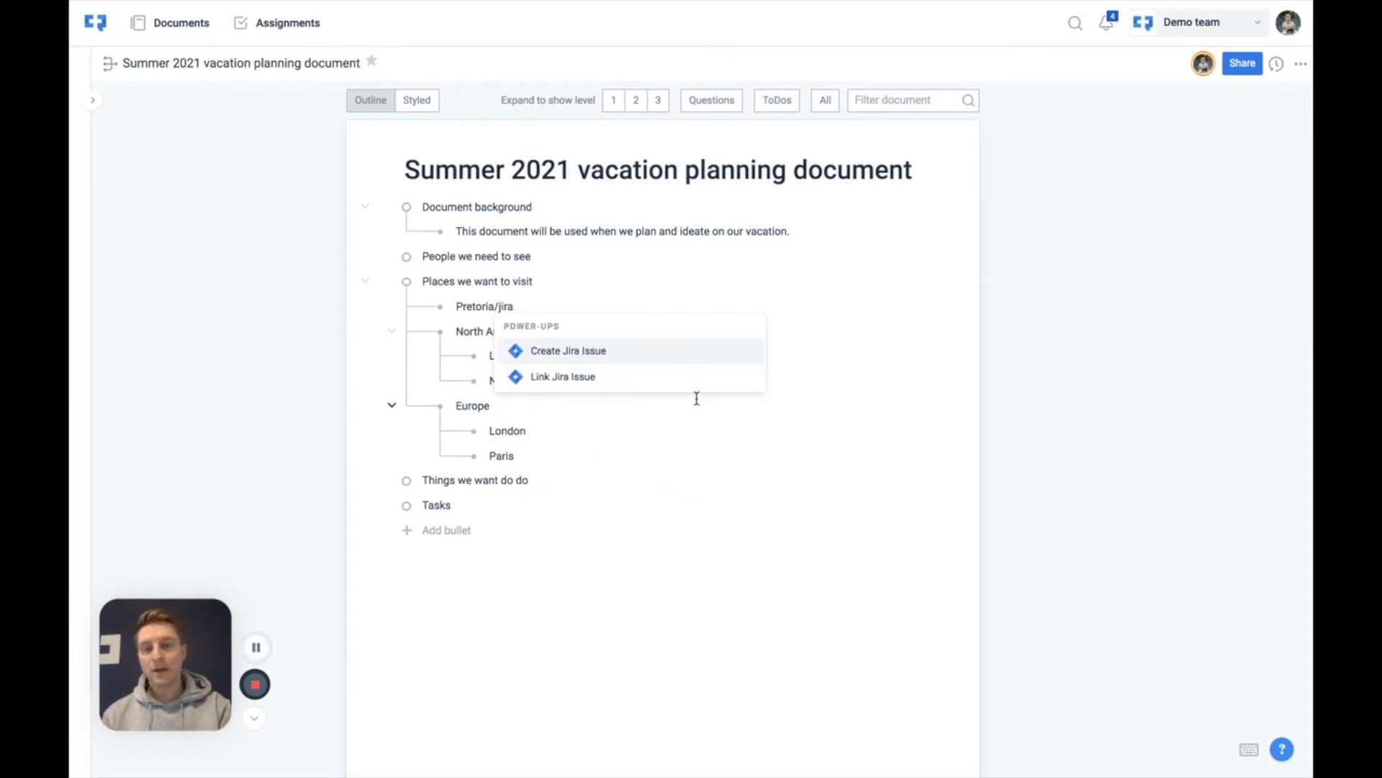
key("Return")
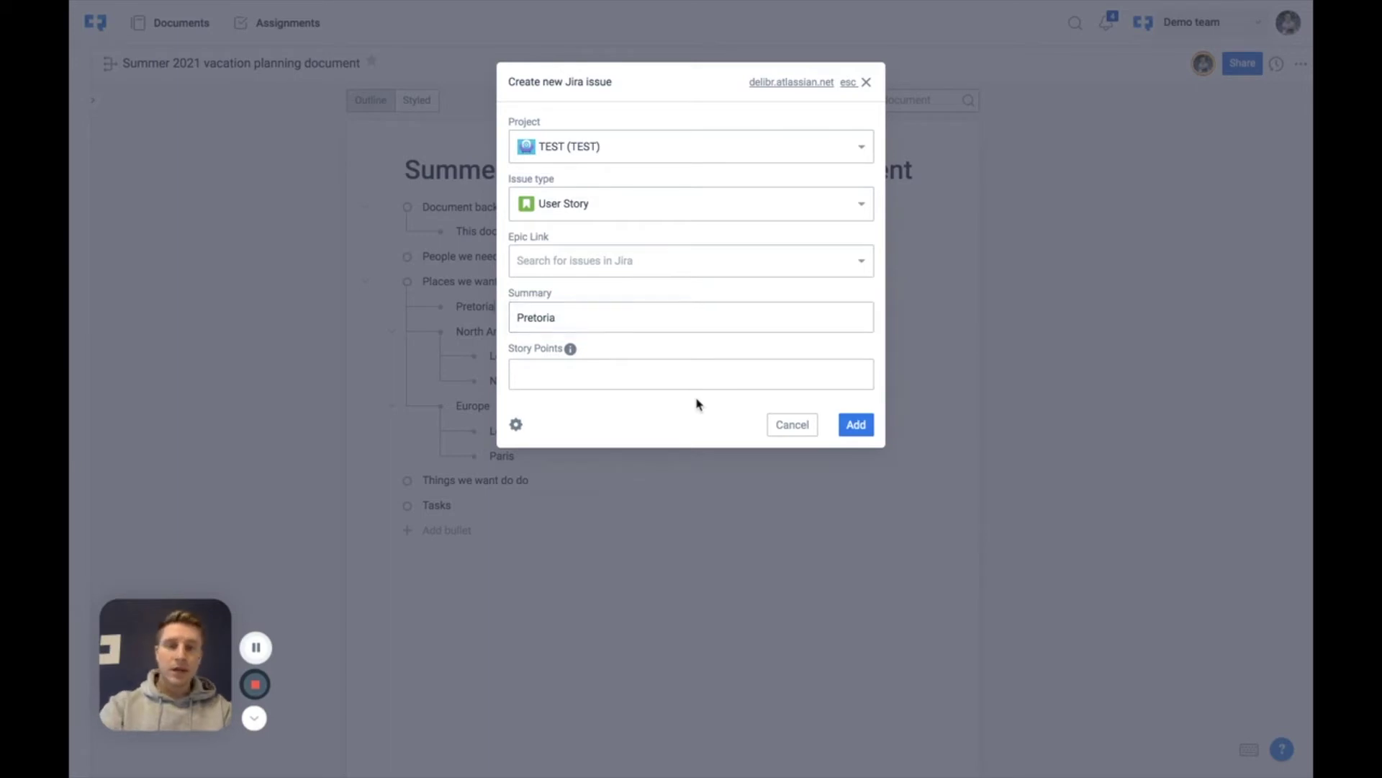
key("Escape")
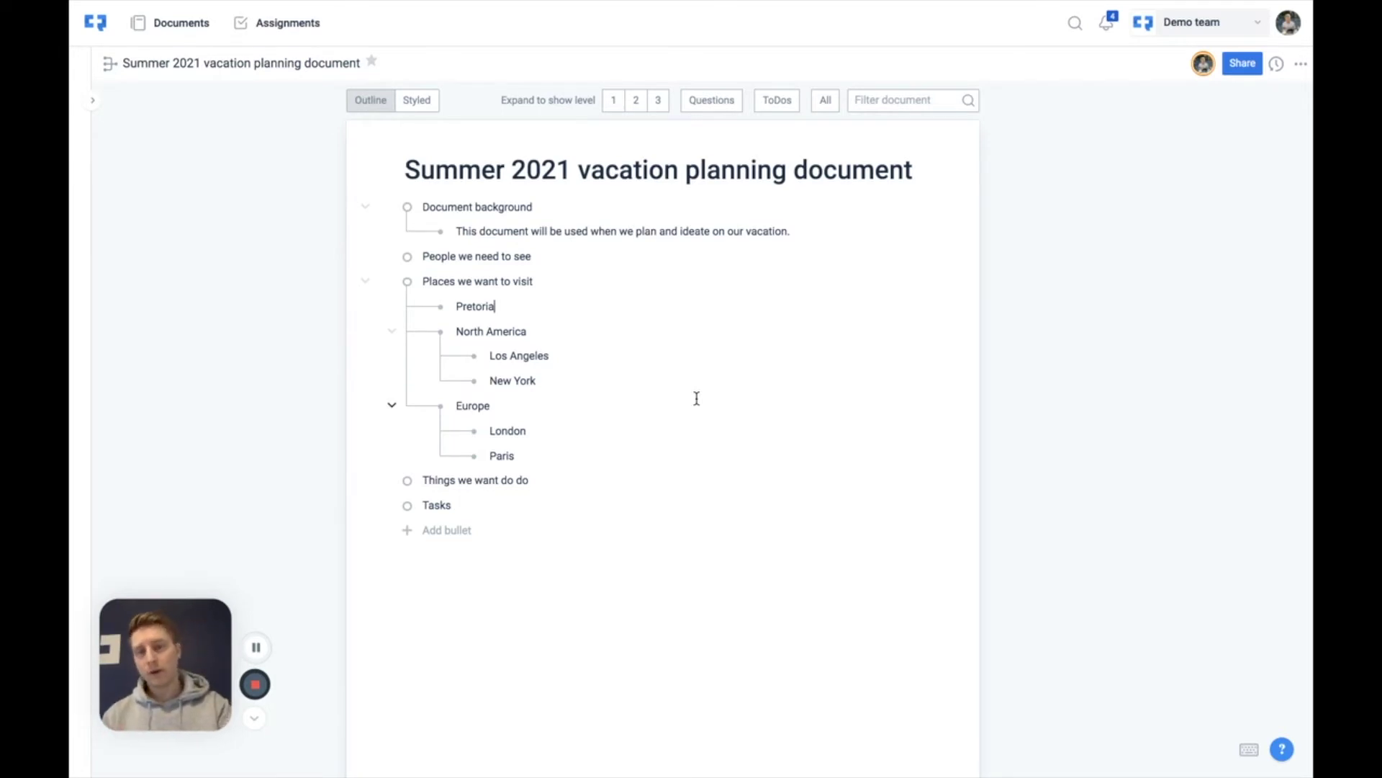
Add a bullet below Pretoria containing a document link to "EXAMPLE: Digital shopping cart".
key("Return")
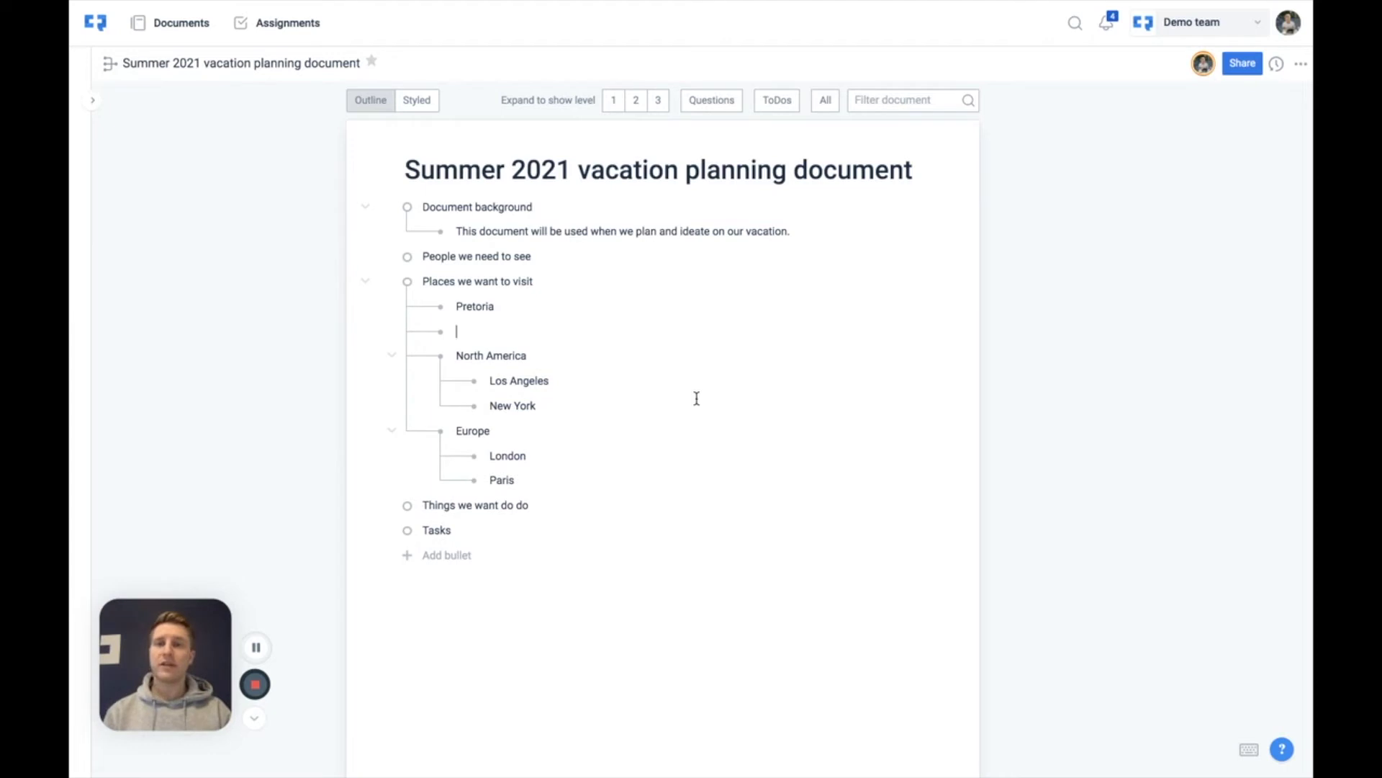
type("/")
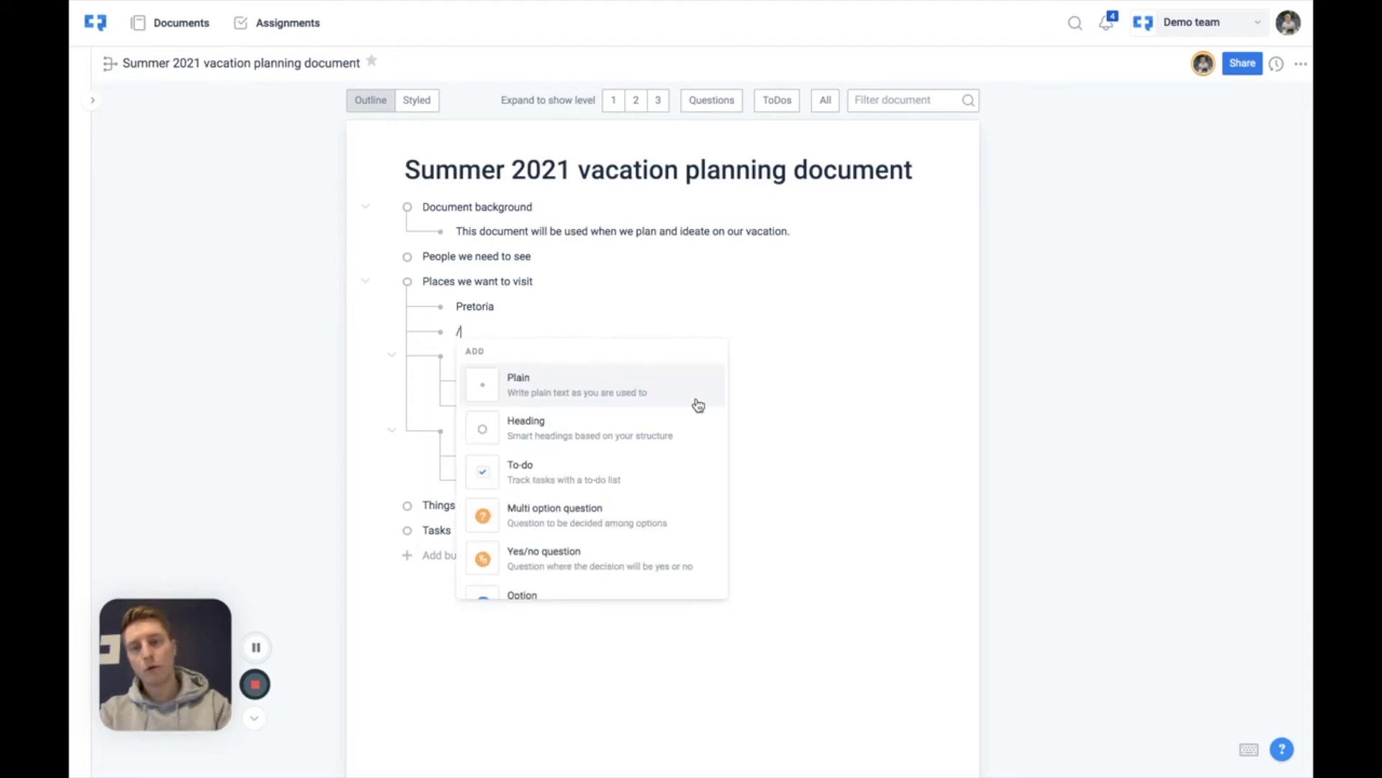
type("link")
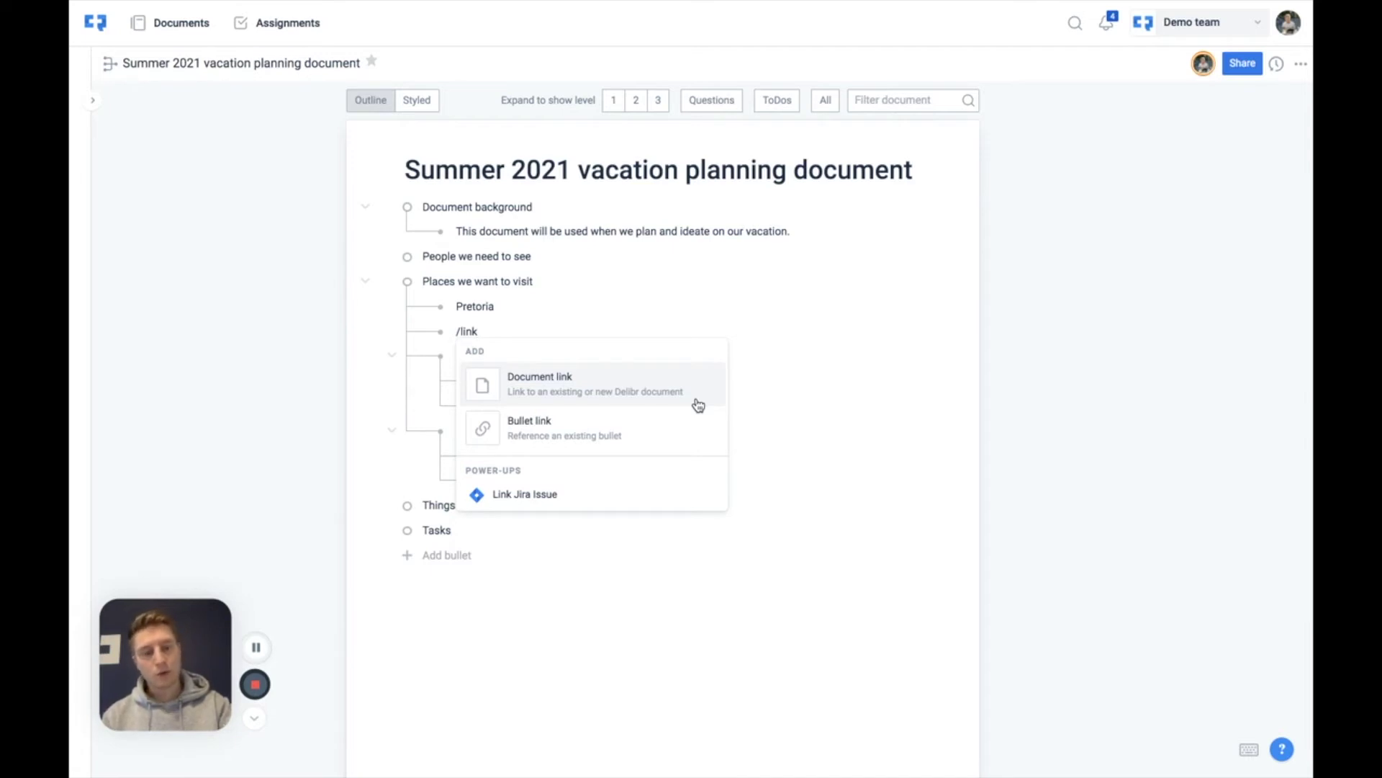
left_click(698, 405)
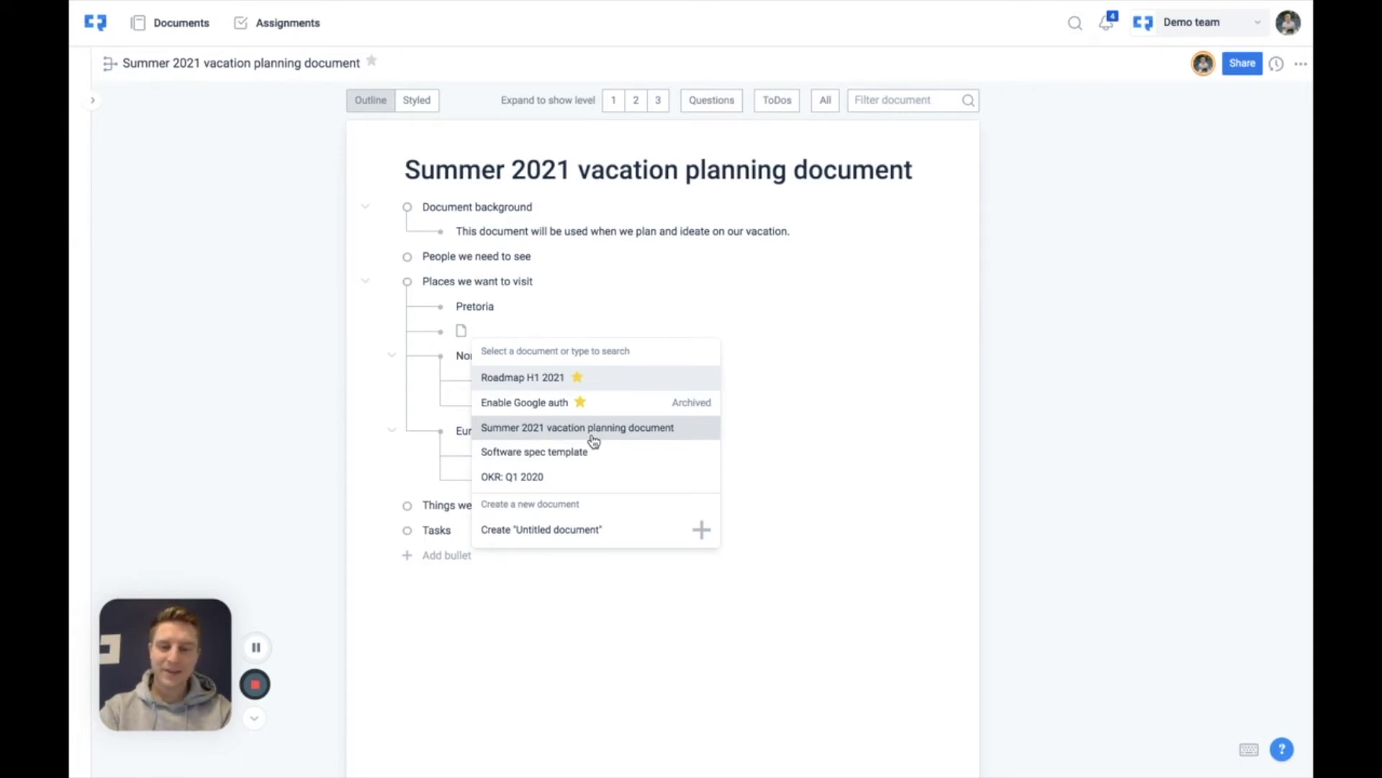
type("Sh")
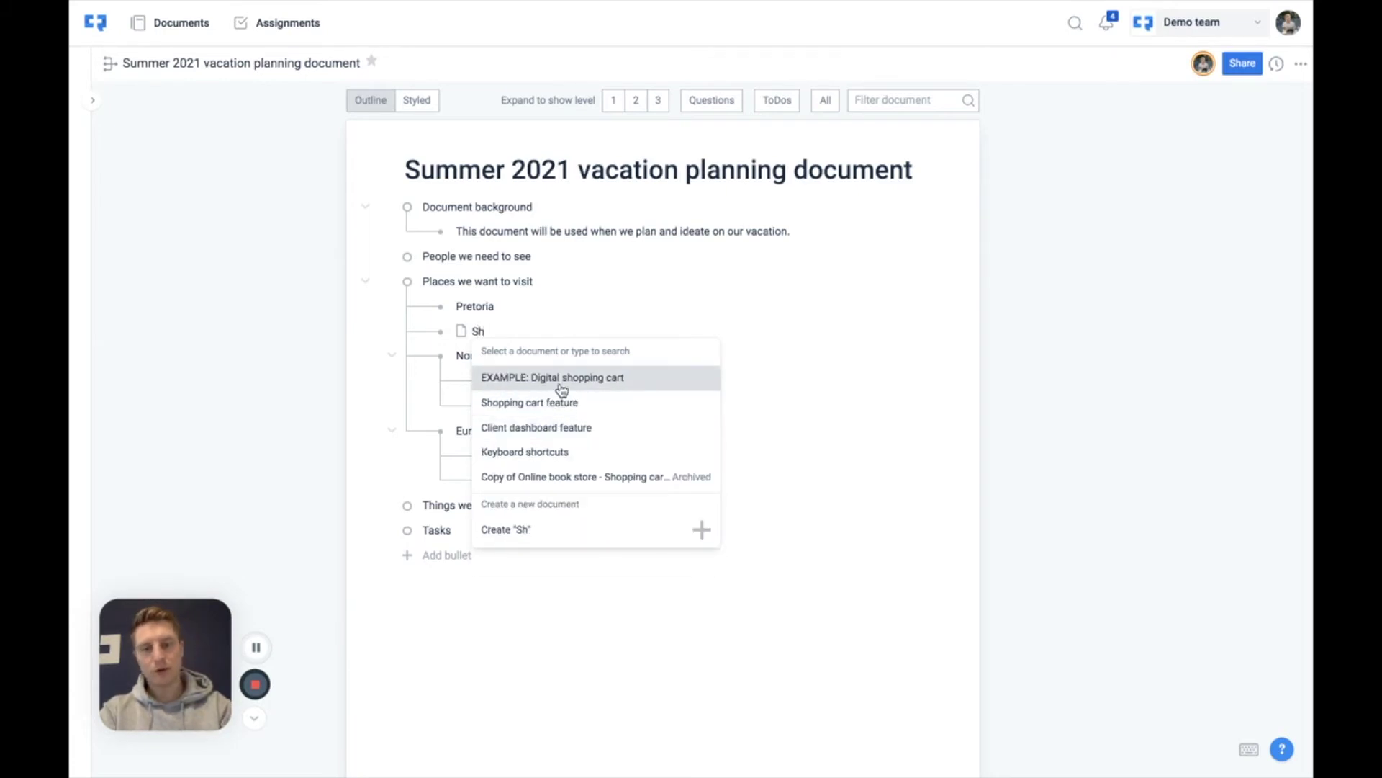
type("opping cart")
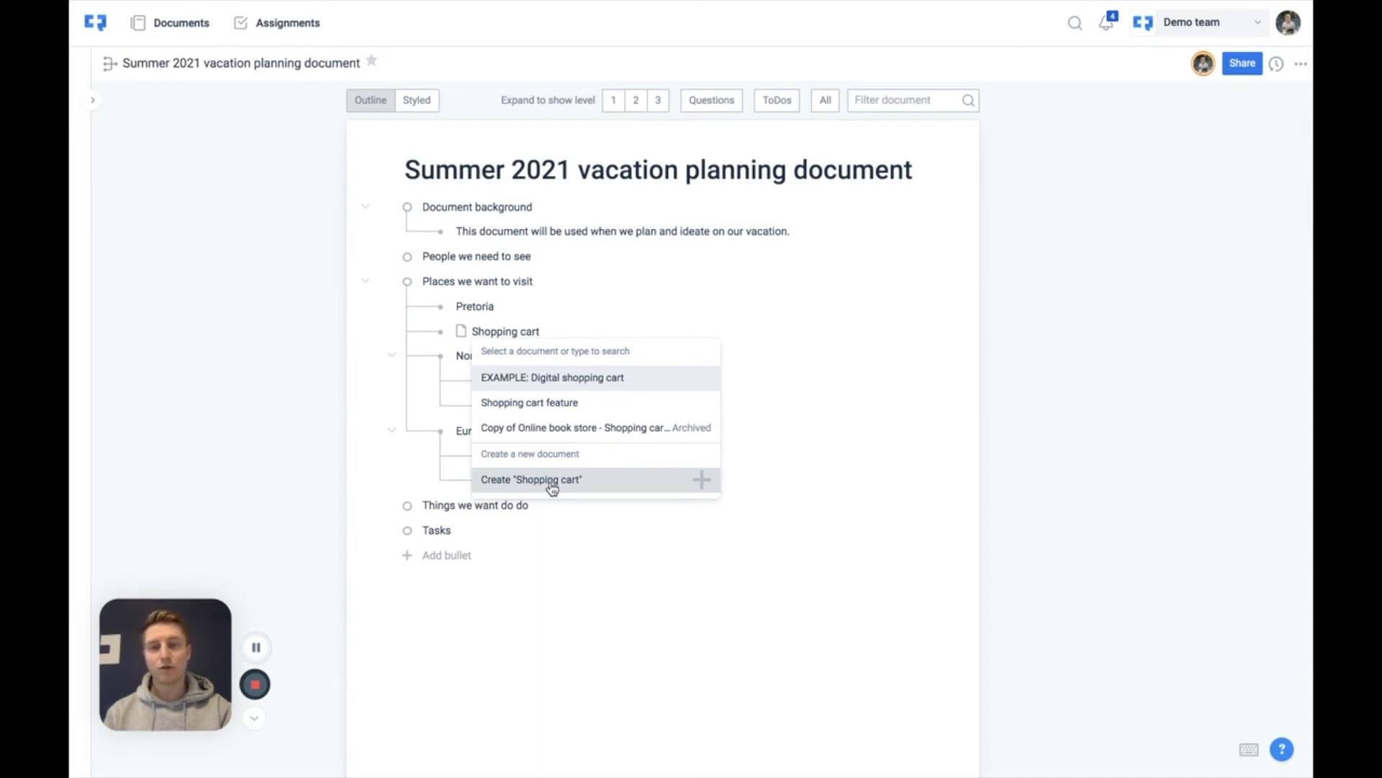
left_click(563, 379)
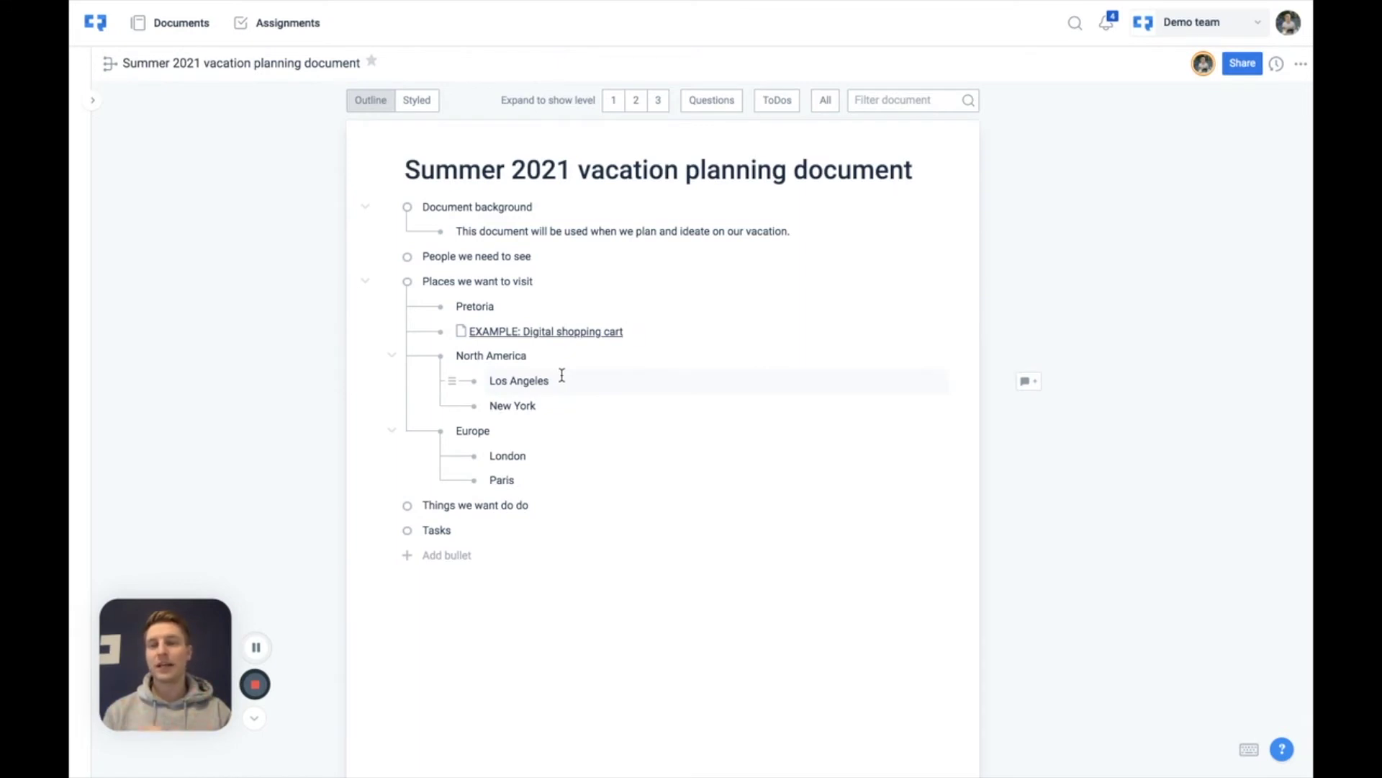
Follow the link to the shopping cart document and return to the Summer 2021 vacation planning document through its list of incoming links.
left_click(541, 333)
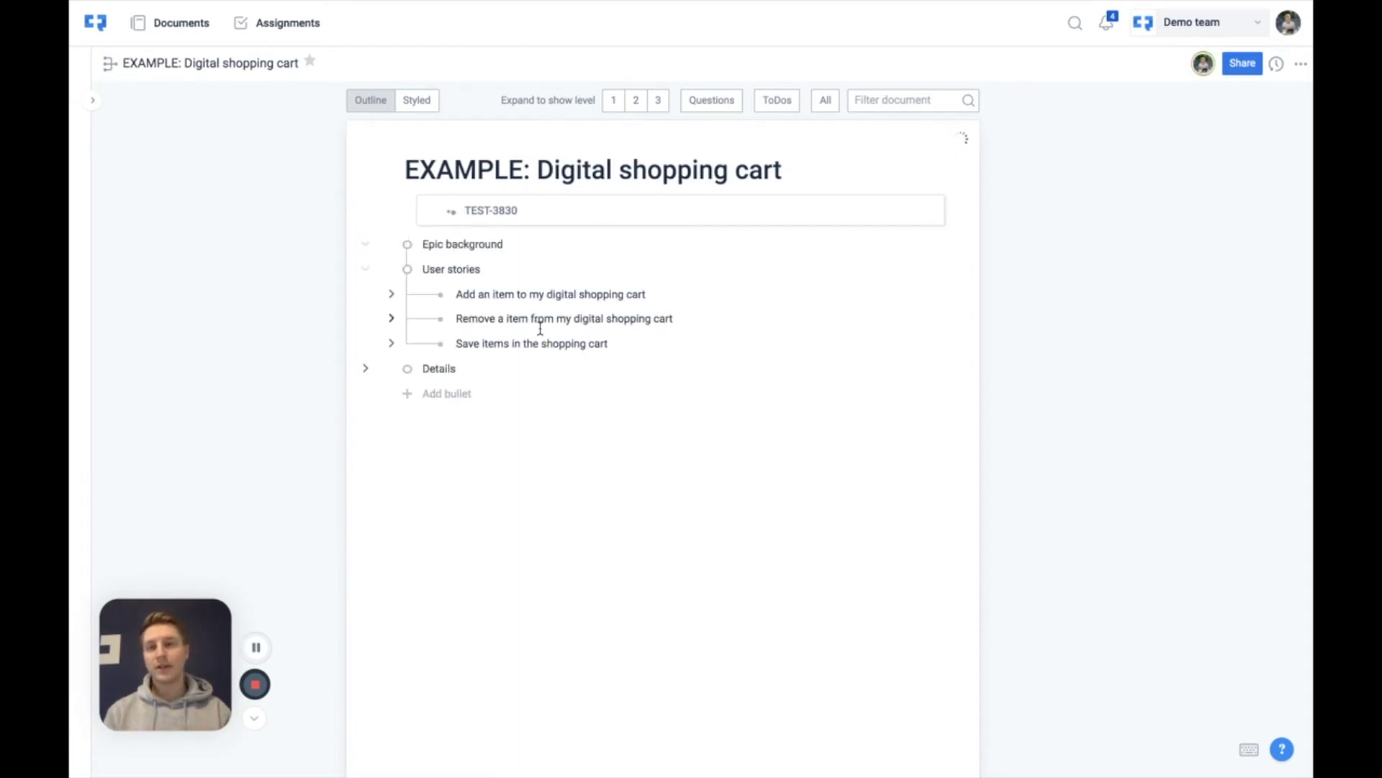
left_click(110, 69)
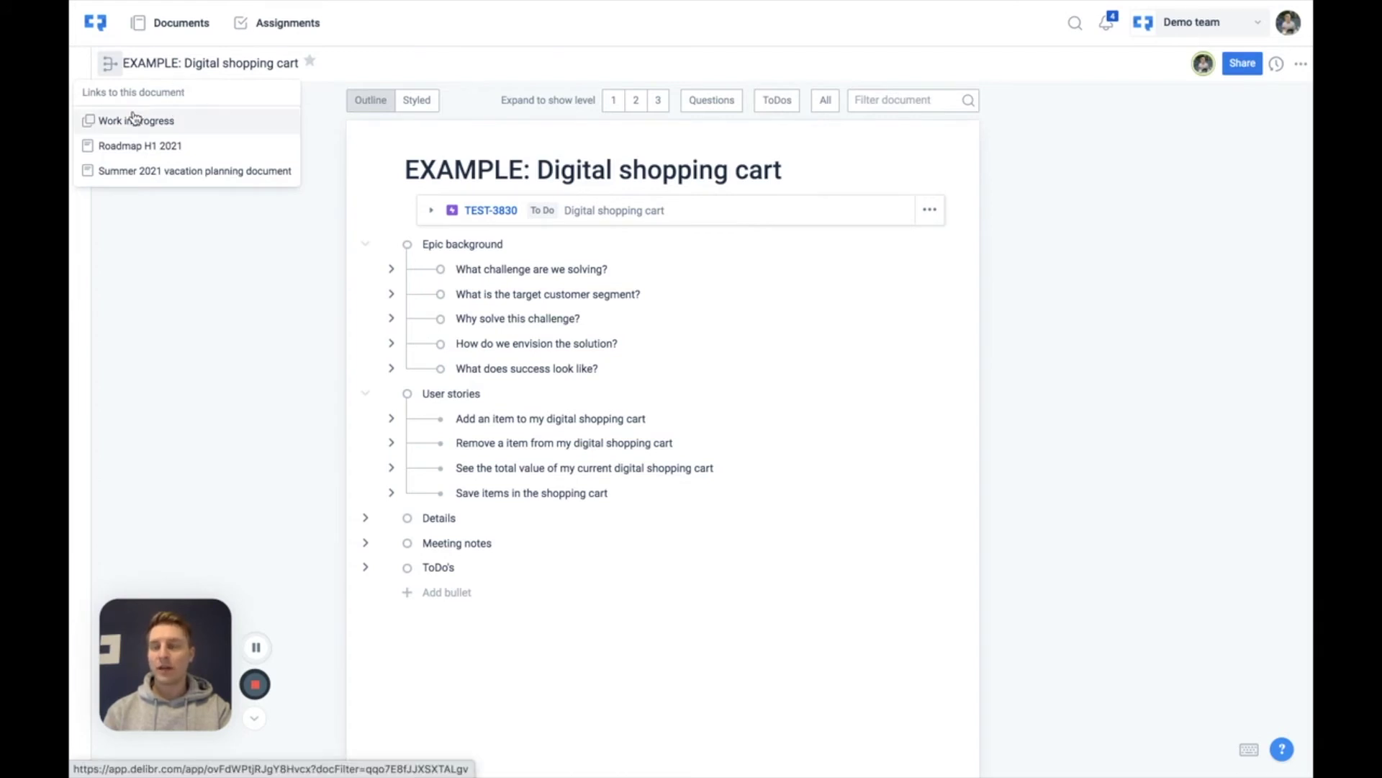
left_click(167, 172)
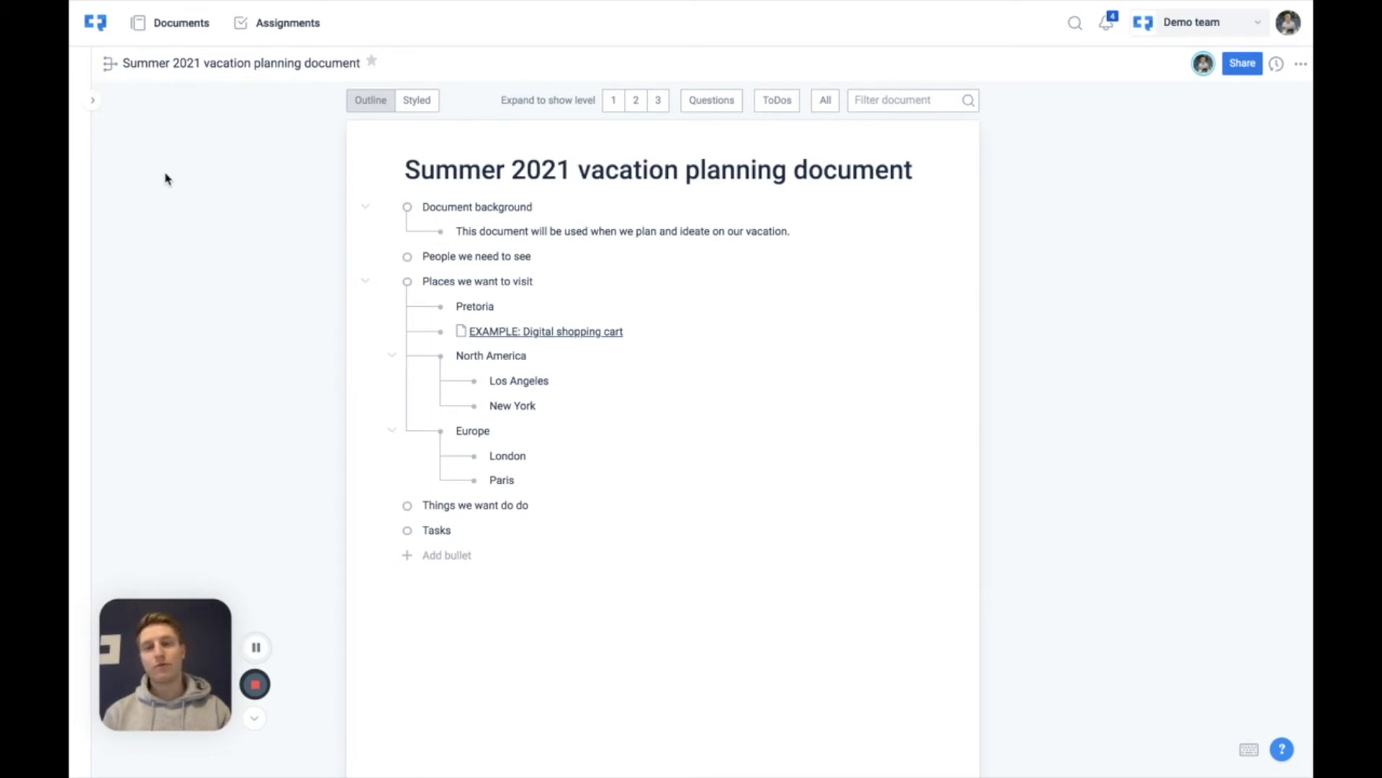
Add a sub-bullet "Research holiday destinations" under the Tasks heading and turn it into a to-do.
left_click(476, 531)
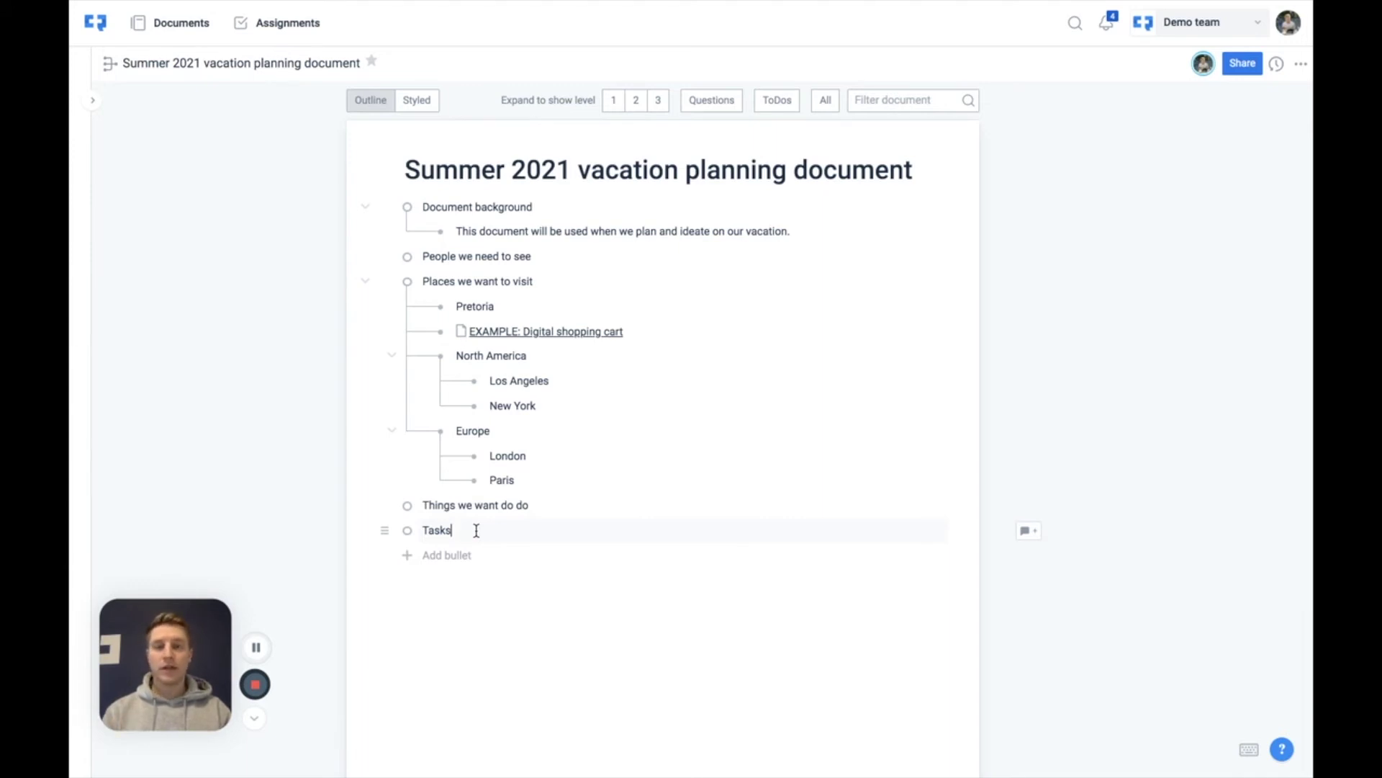
key("Return")
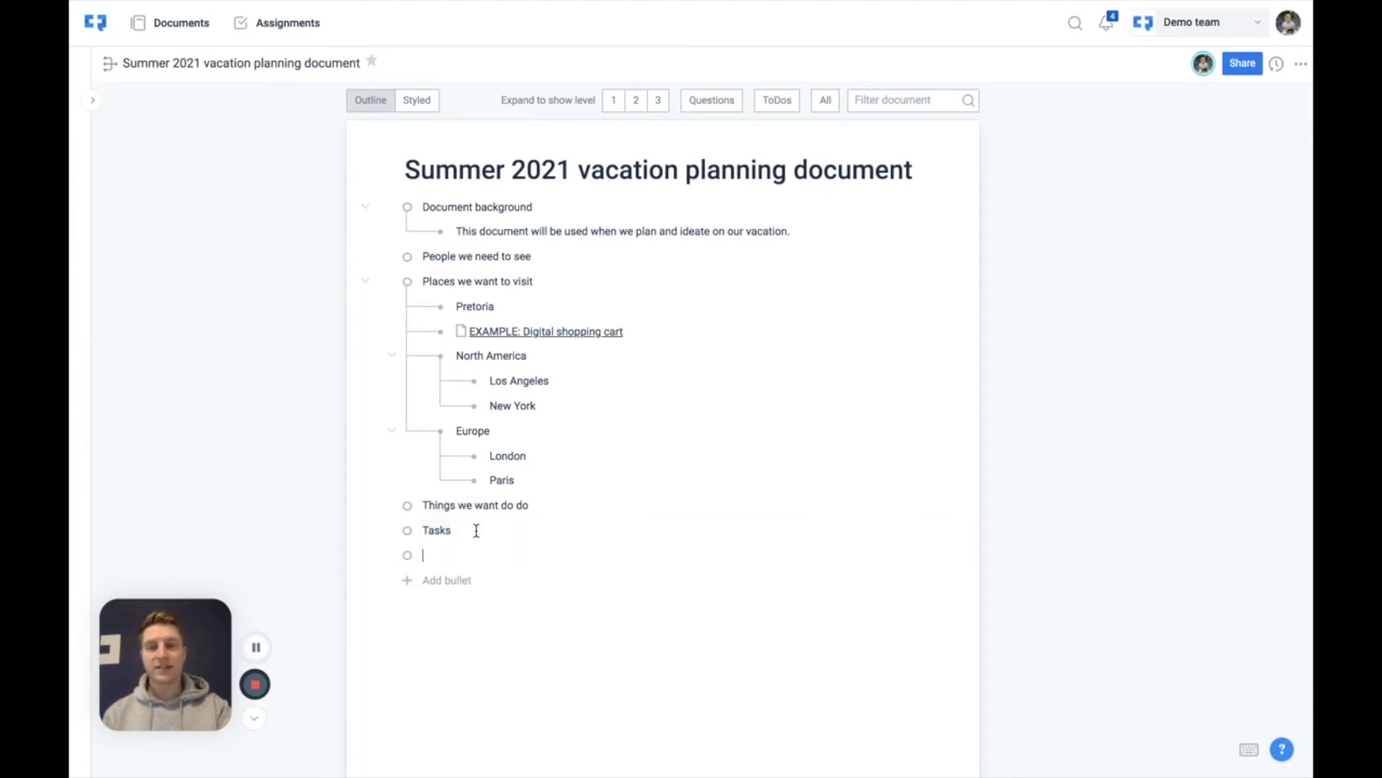
key("Tab")
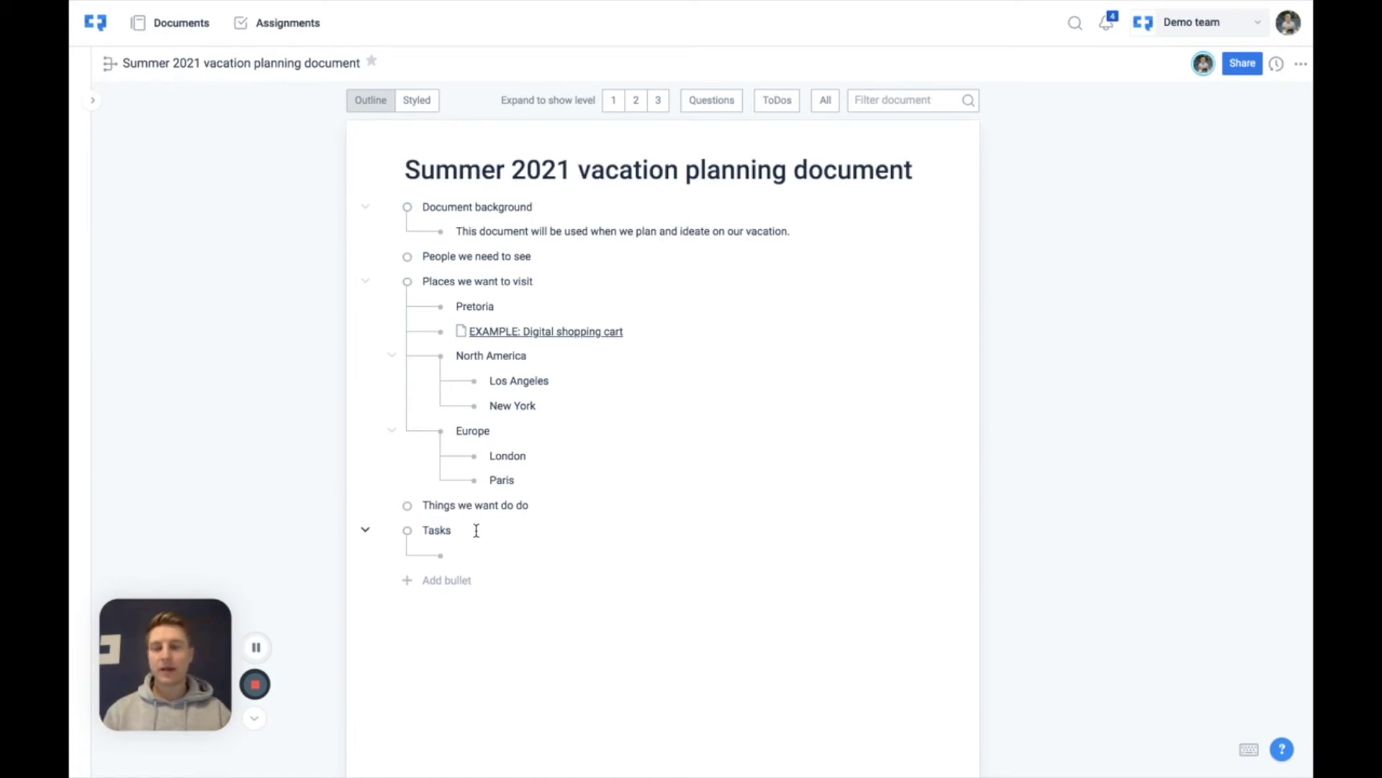
type("Research")
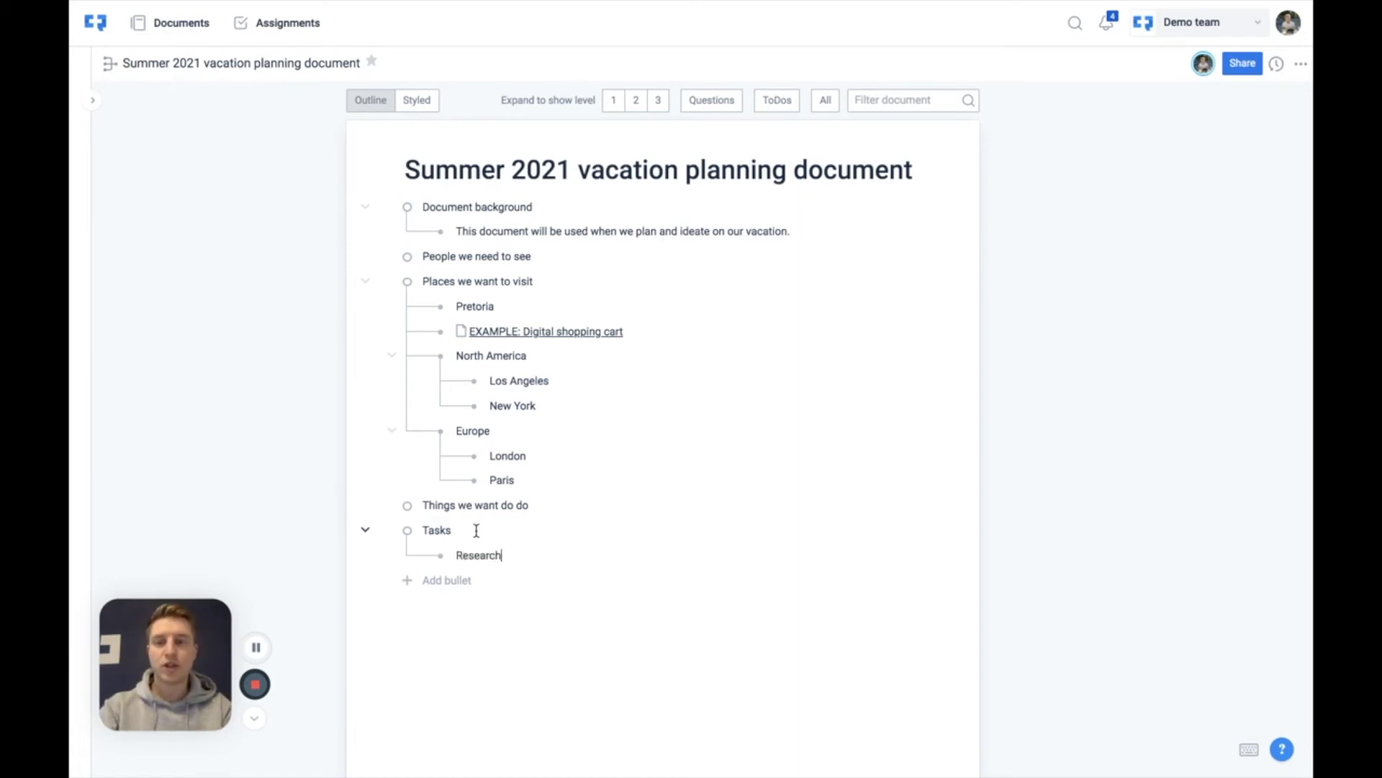
type(" hol")
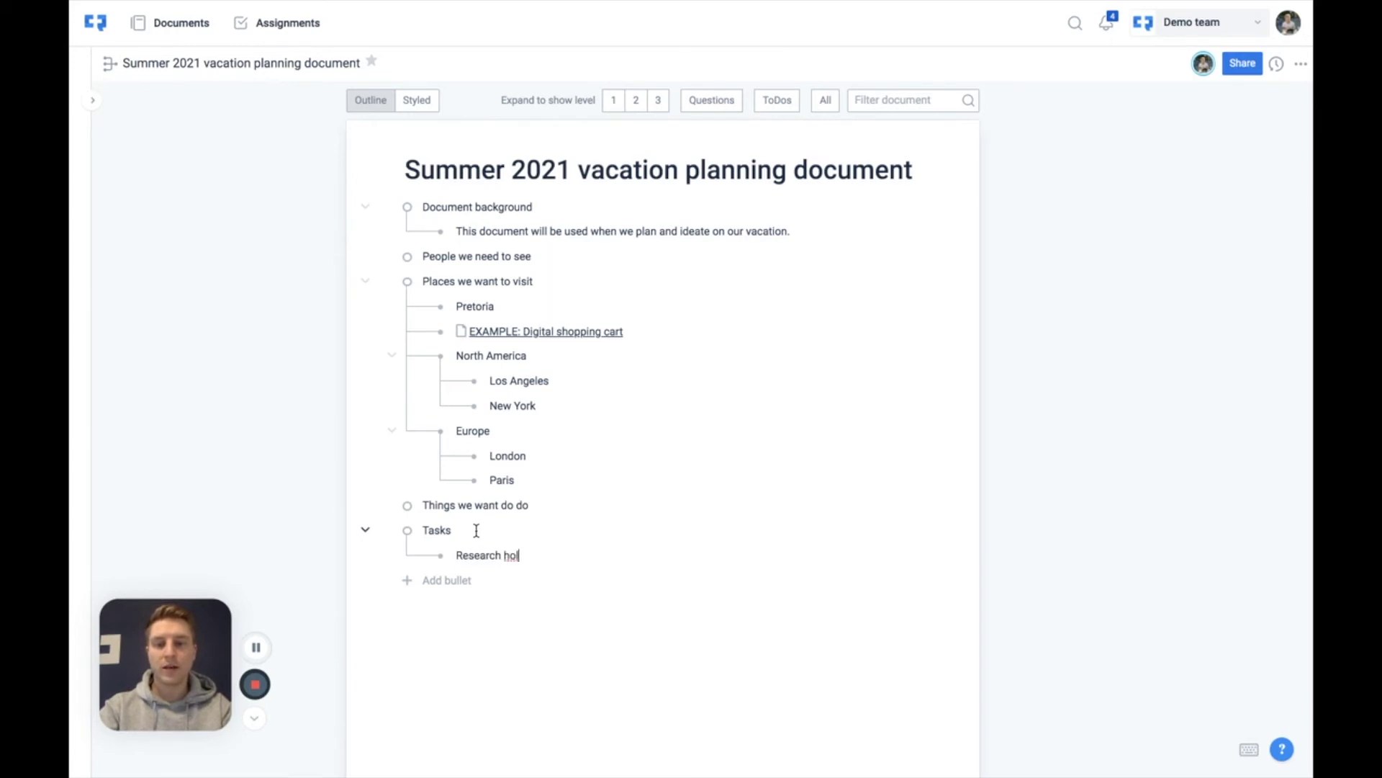
type("iday destinations")
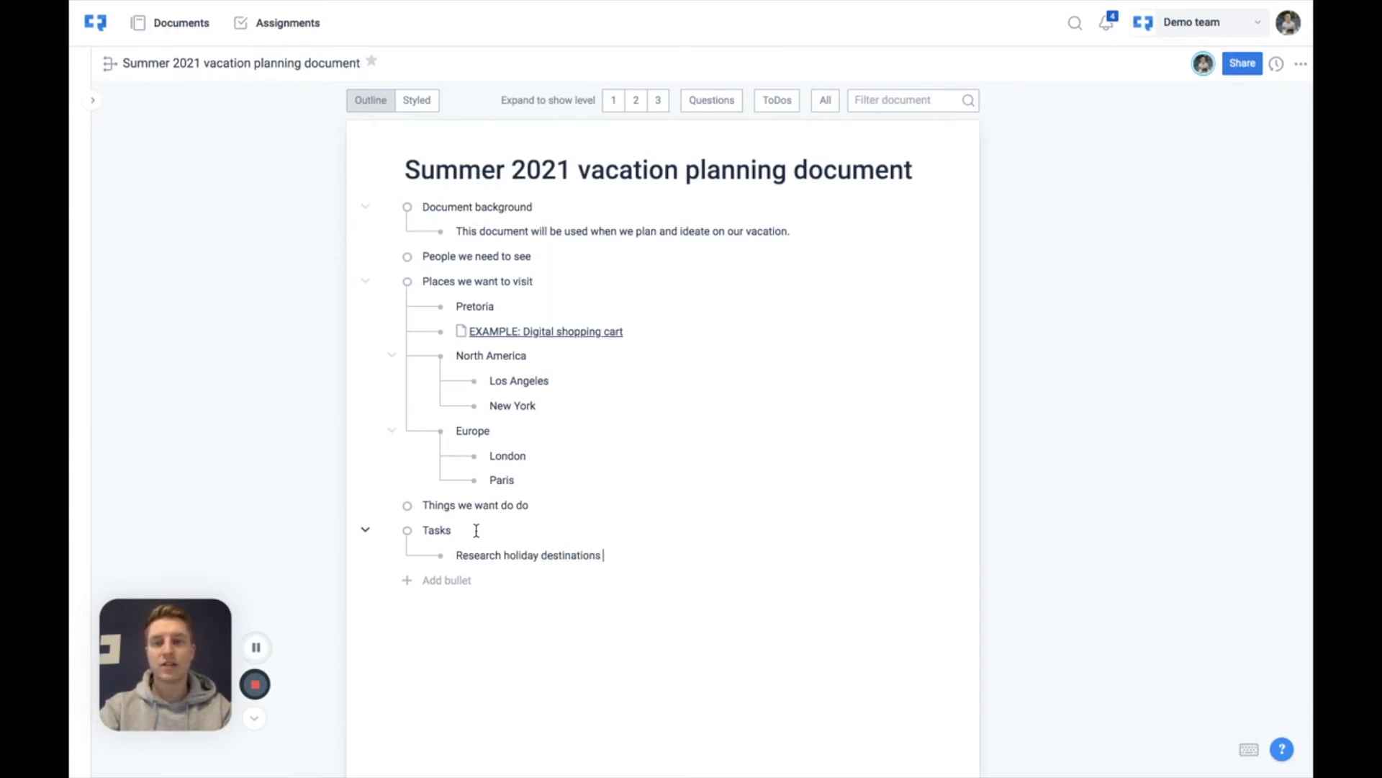
key("BackSpace")
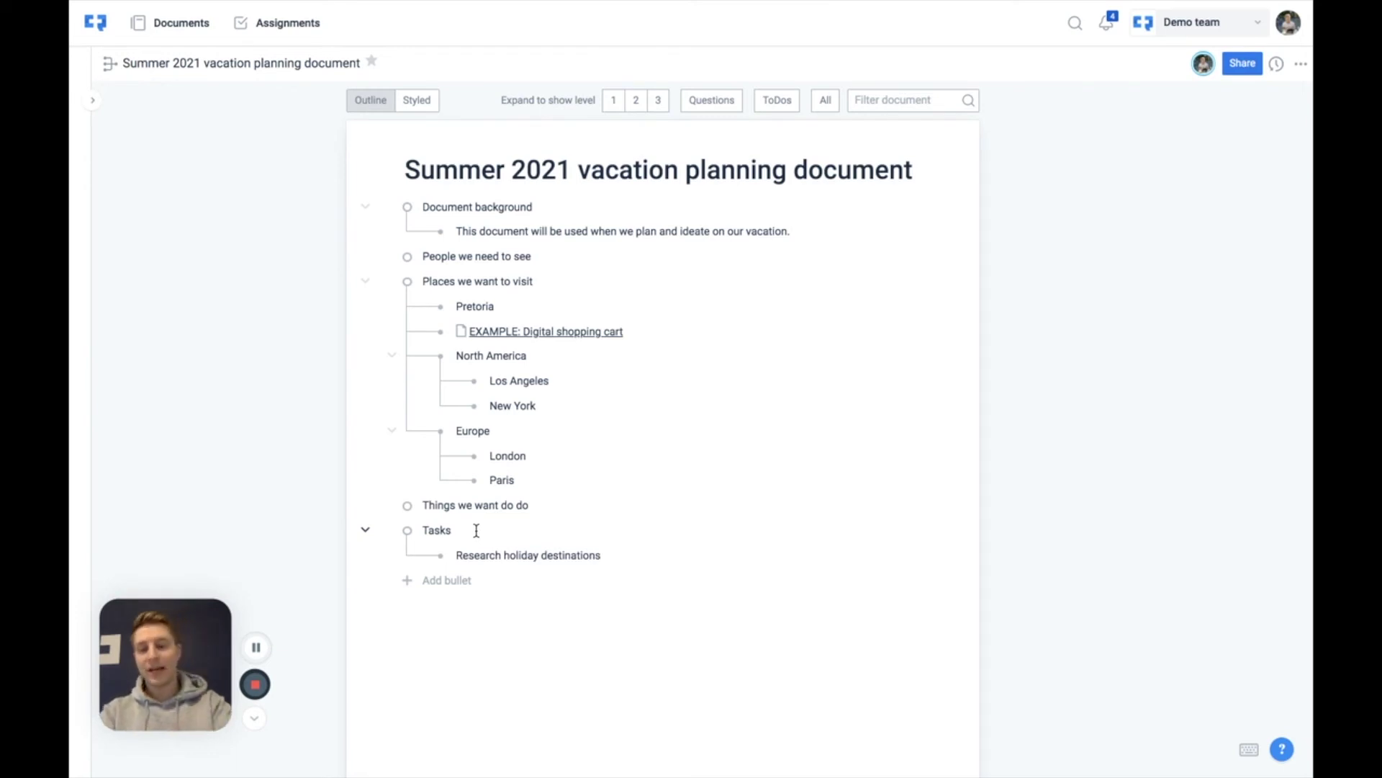
key("super+Return")
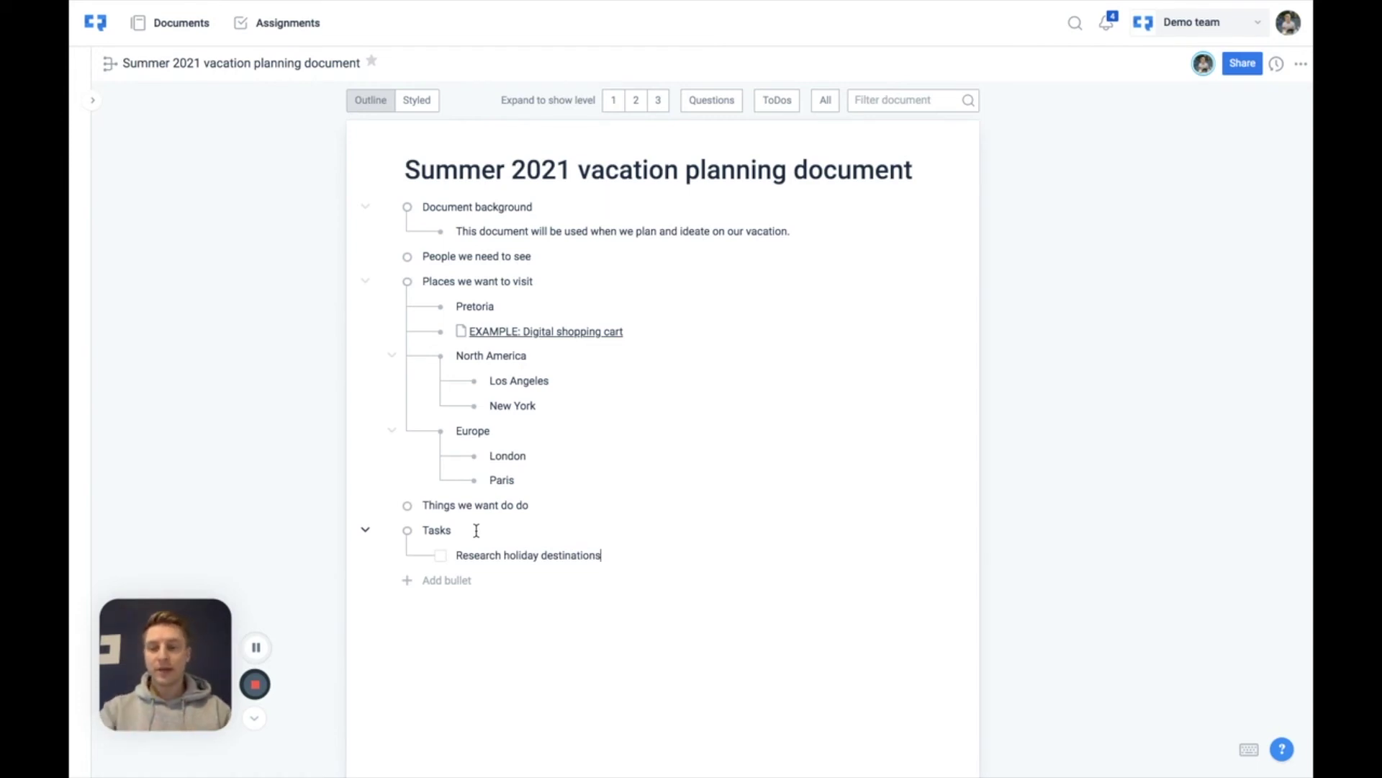
Assign the "Research holiday destinations" to-do to the suggested team member with the comment "Please do this task", and mark the assignment as done.
type("/")
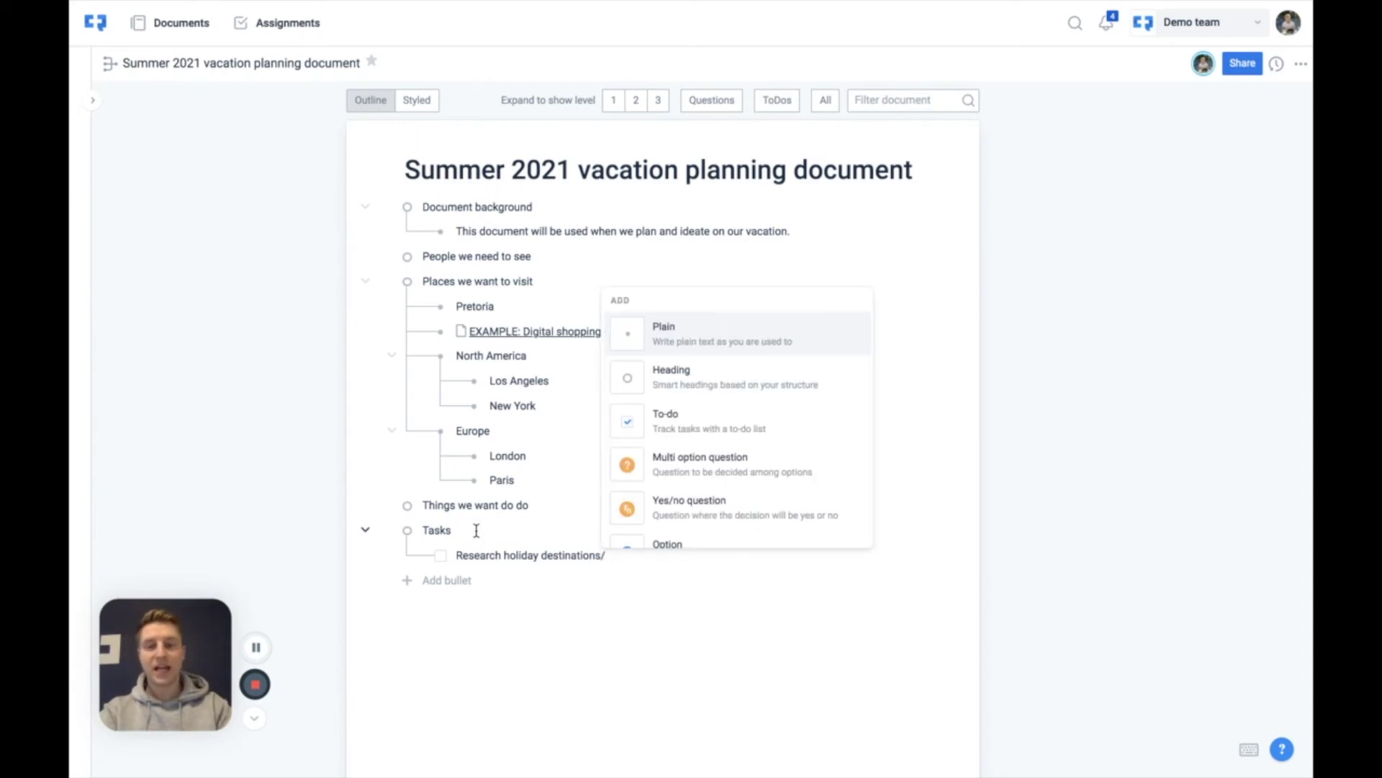
type("ass")
key("Return")
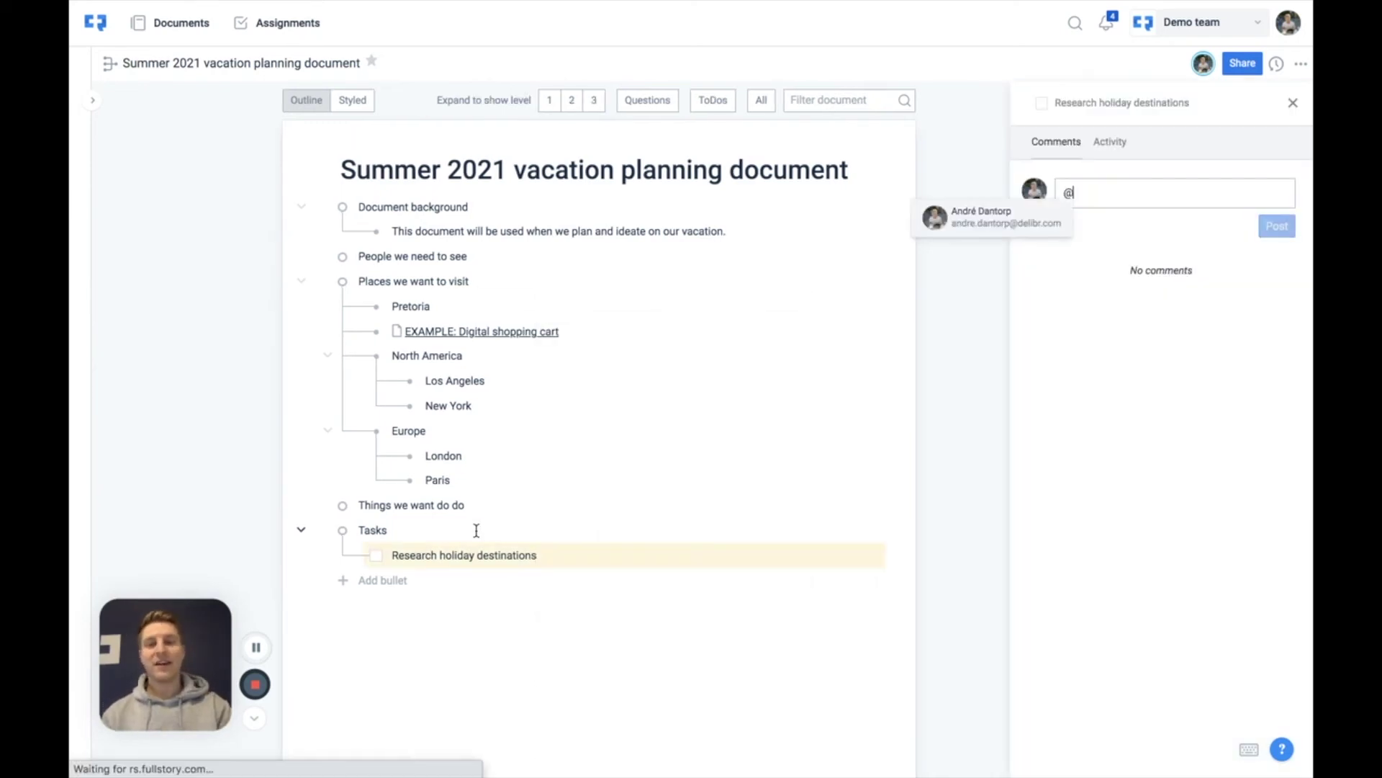
key("Return")
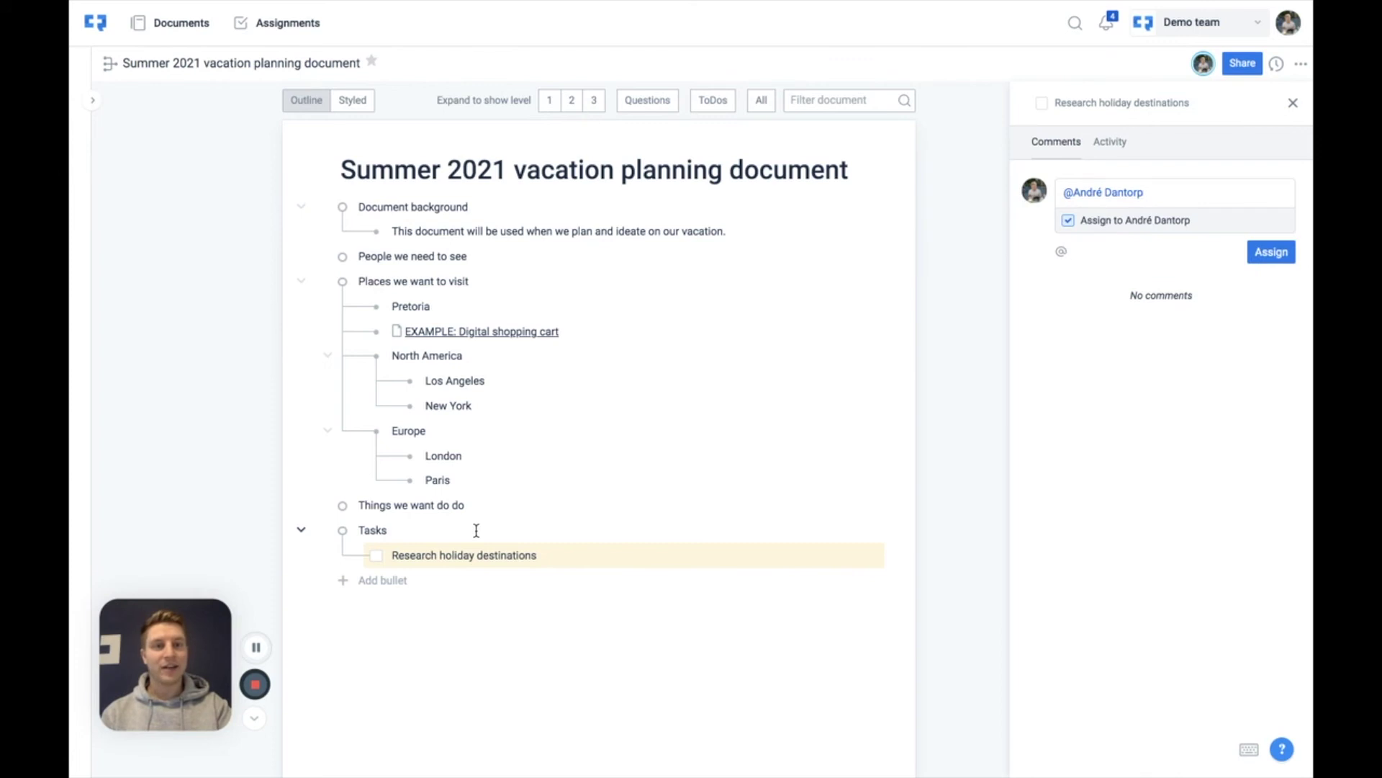
type("Please ")
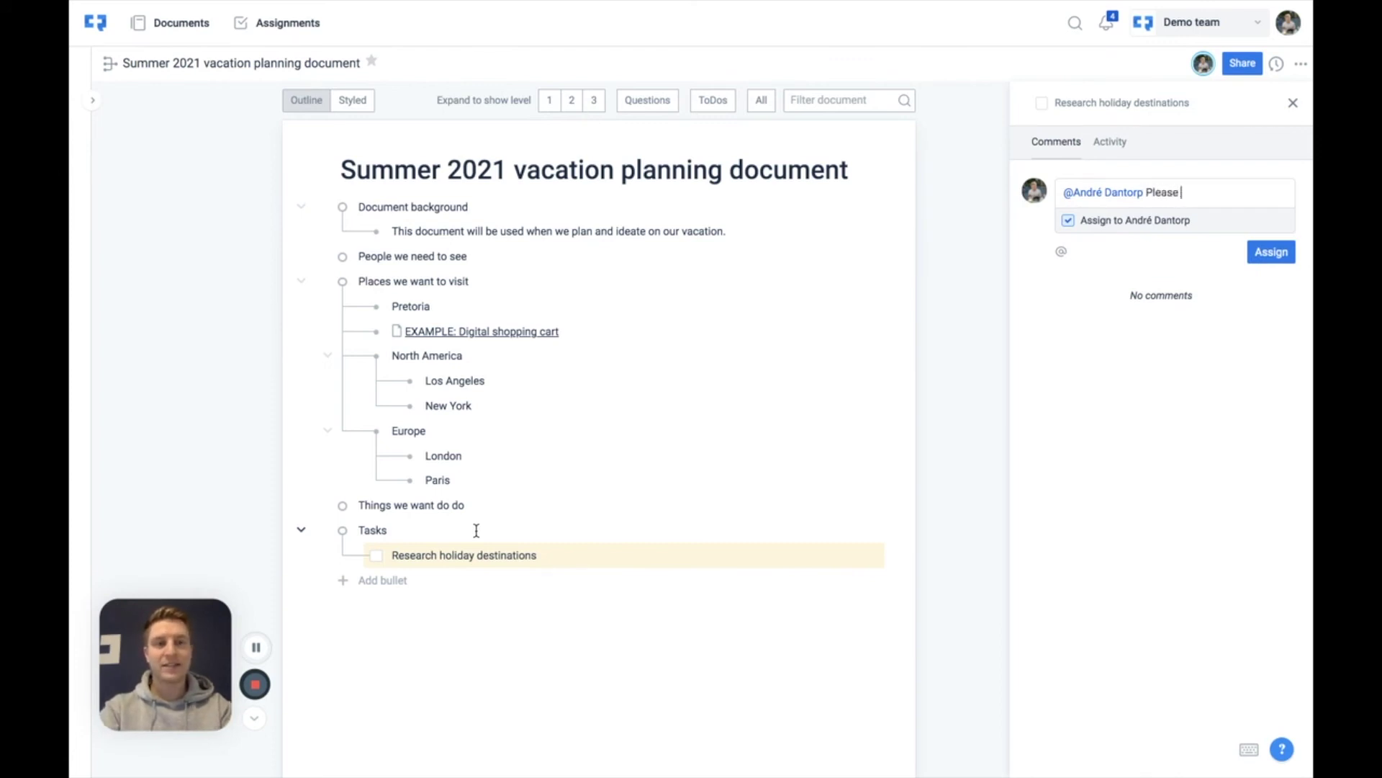
type("d")
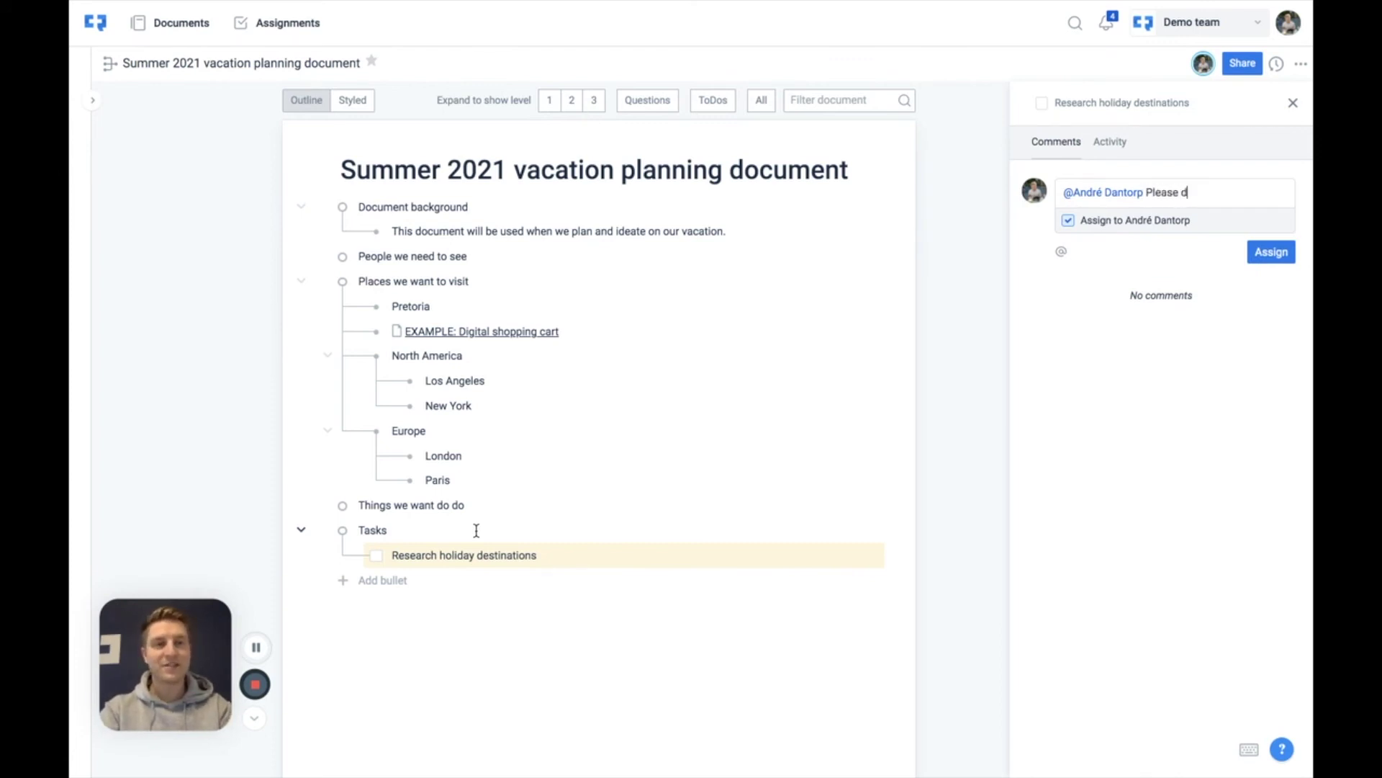
type("o this task")
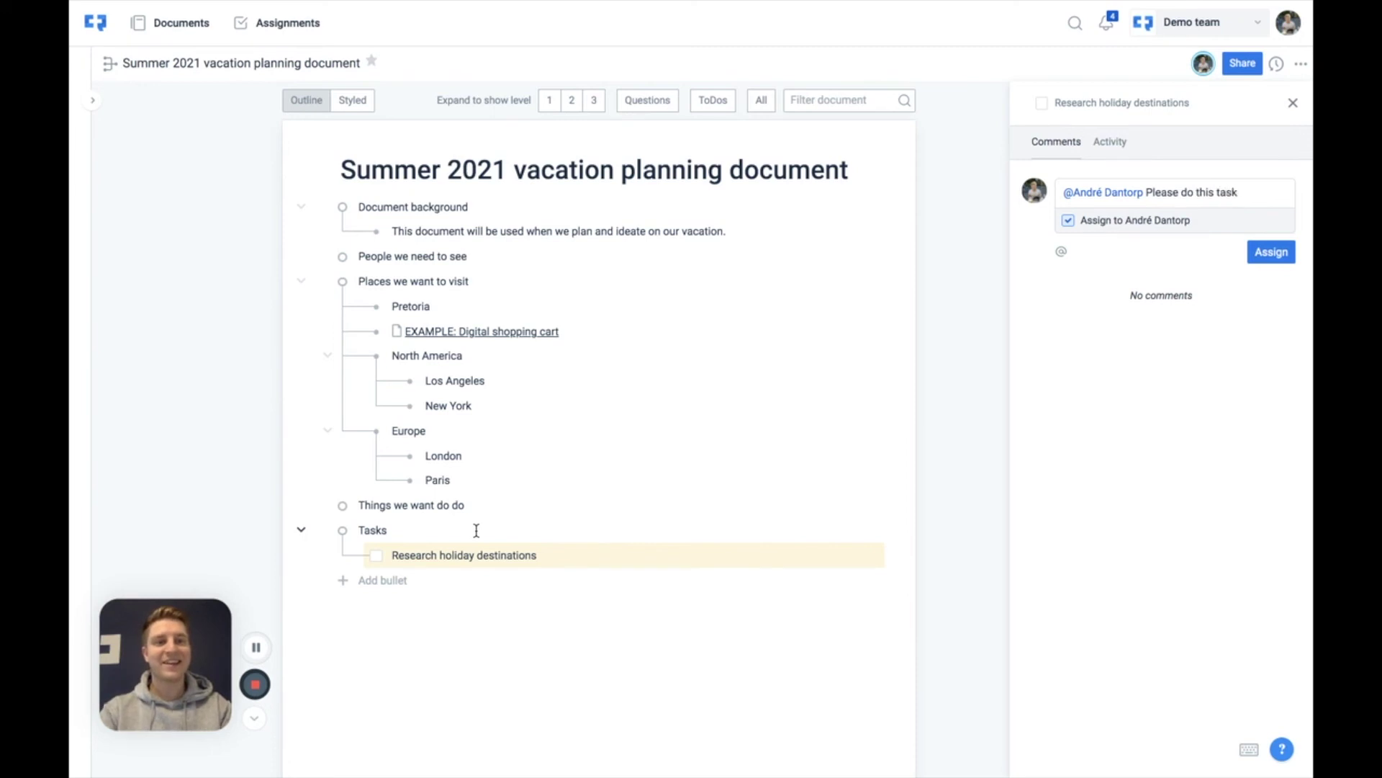
left_click(1270, 253)
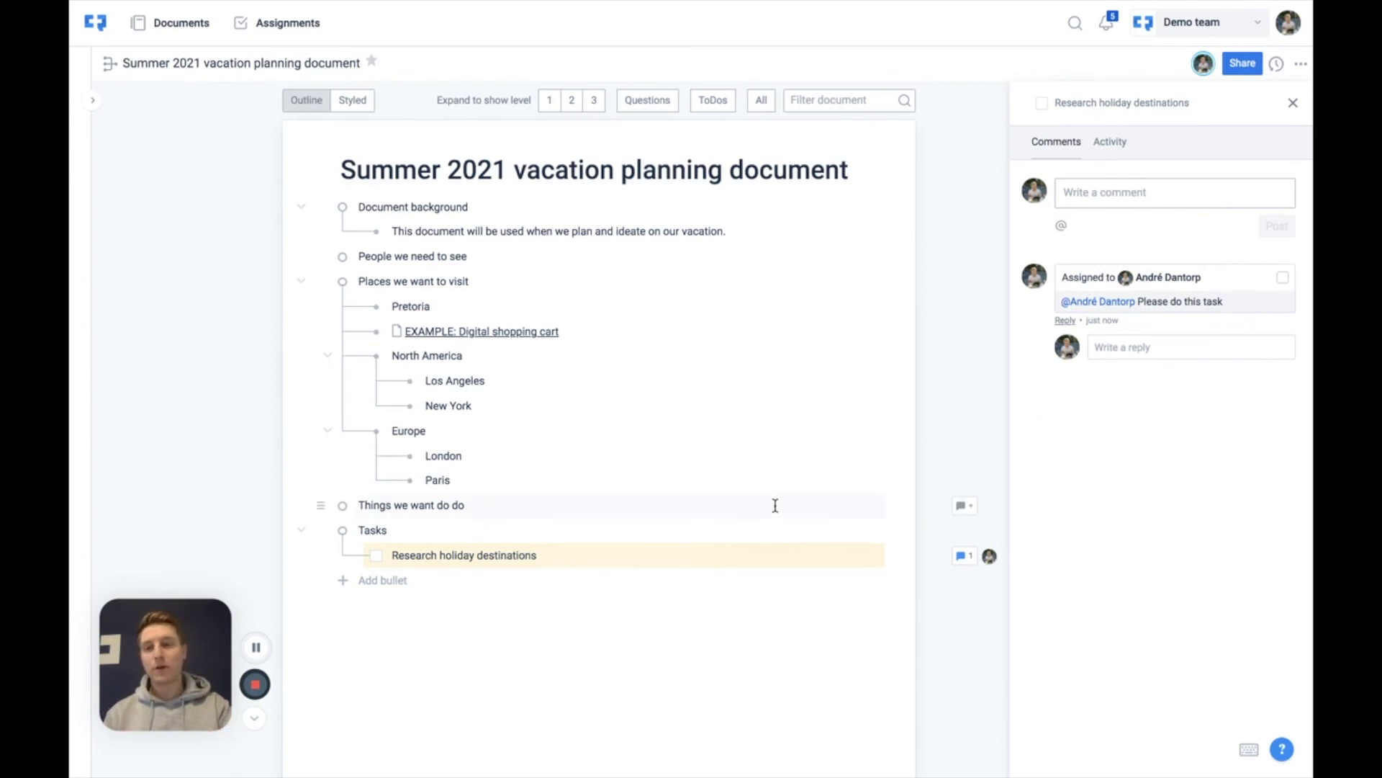
left_click(1282, 283)
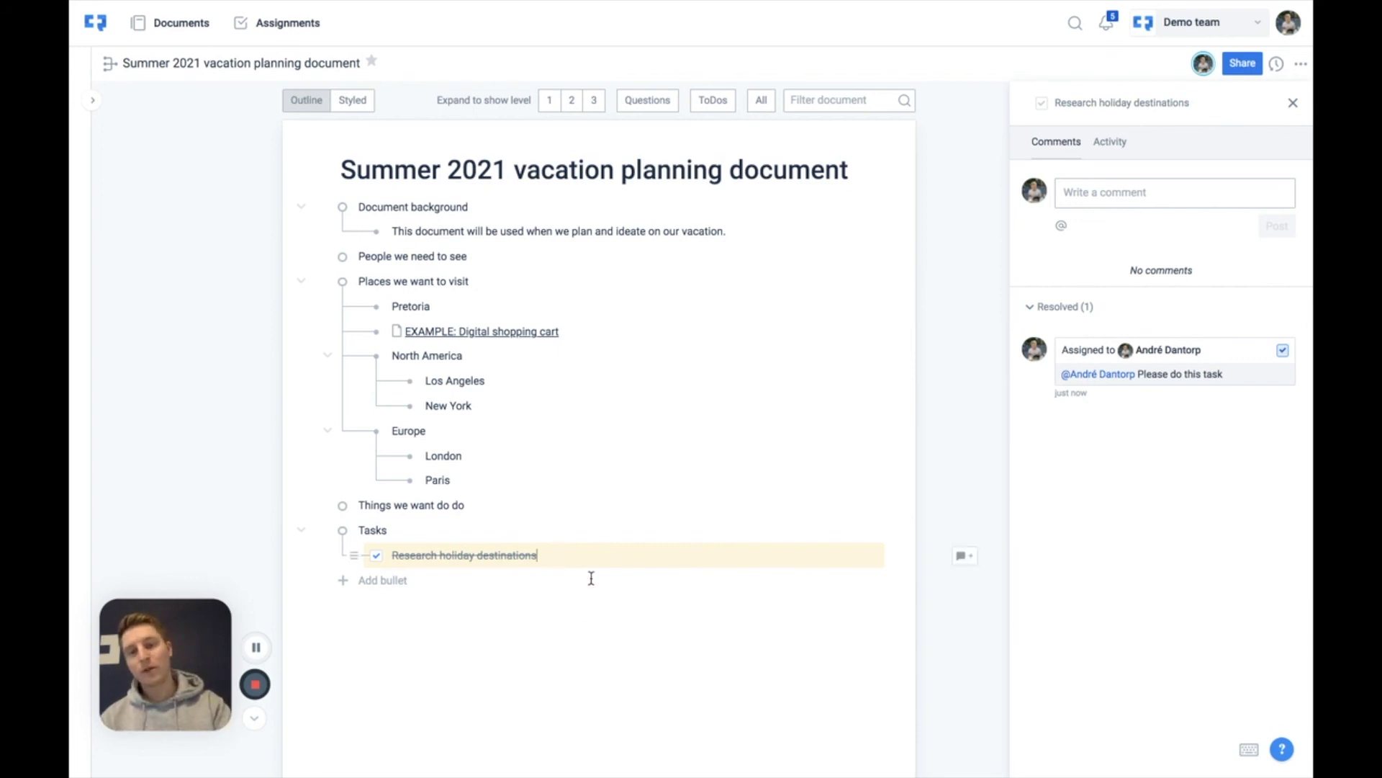
Add an empty bullet below the to-do and switch its type through multi option question, option, con, pro, yes/no question and heading.
key("Return")
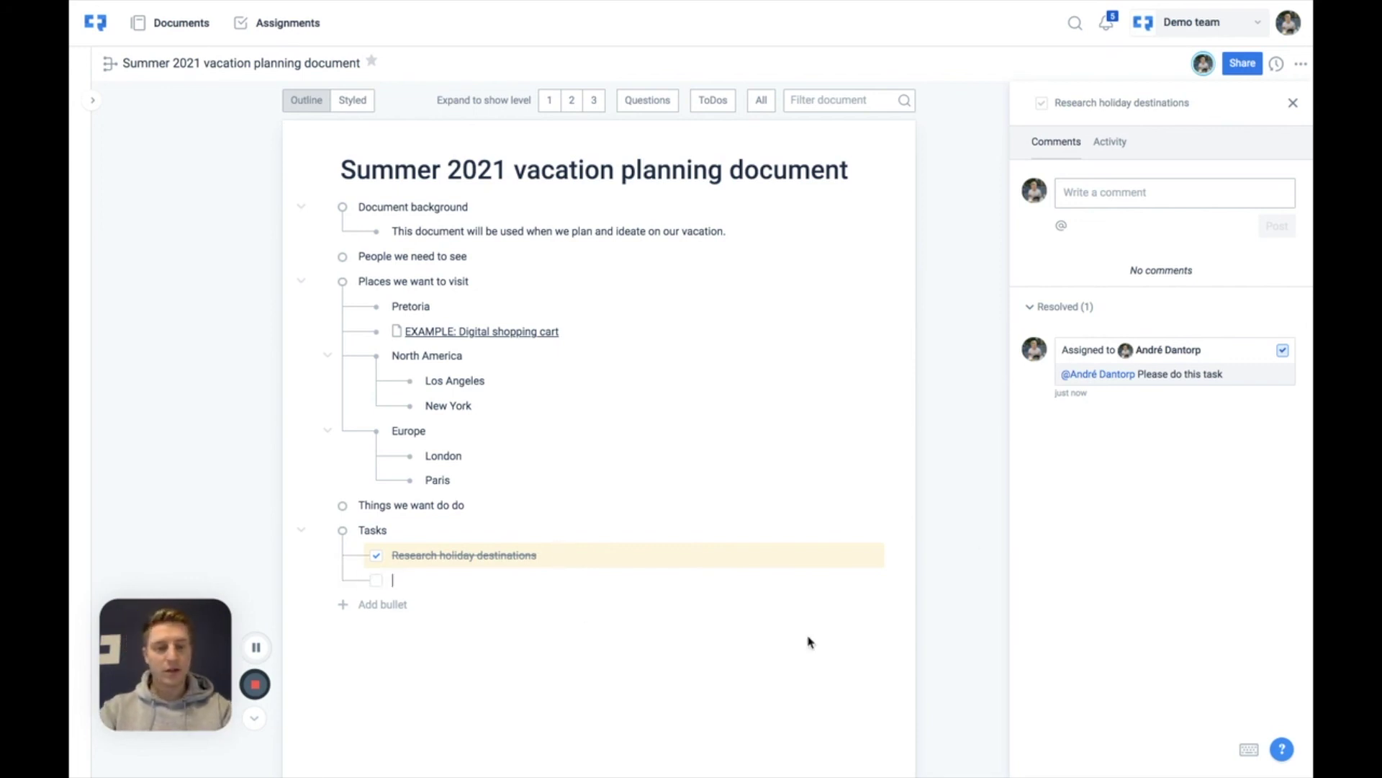
key("BackSpace")
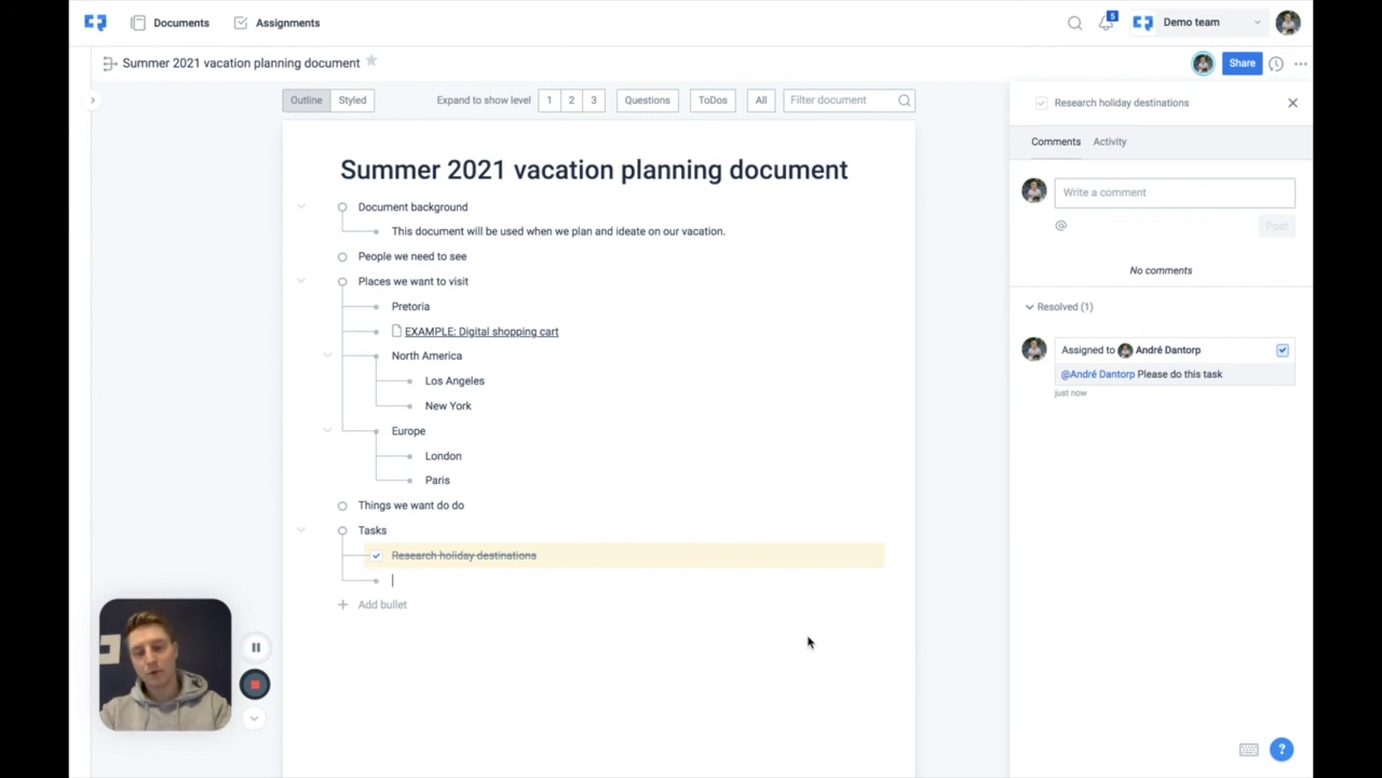
type("?")
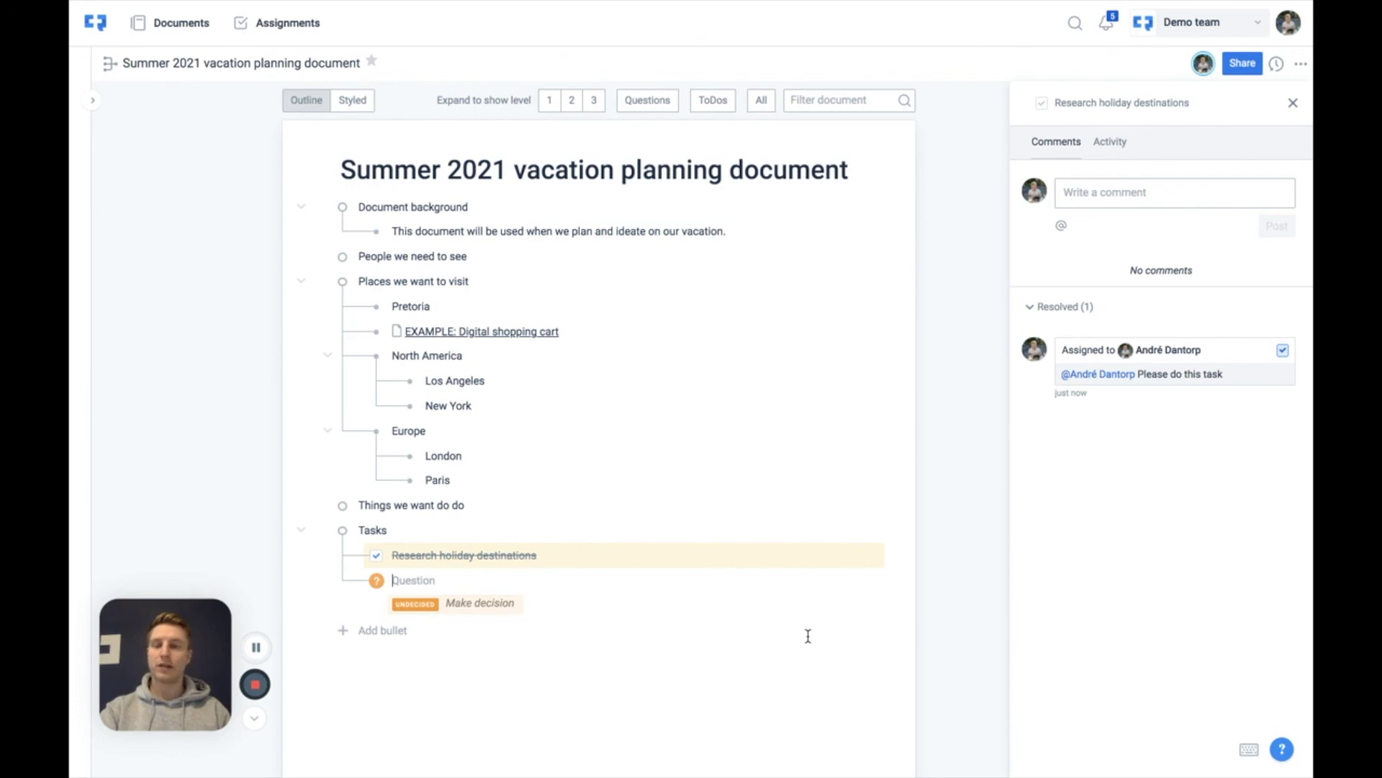
type("()")
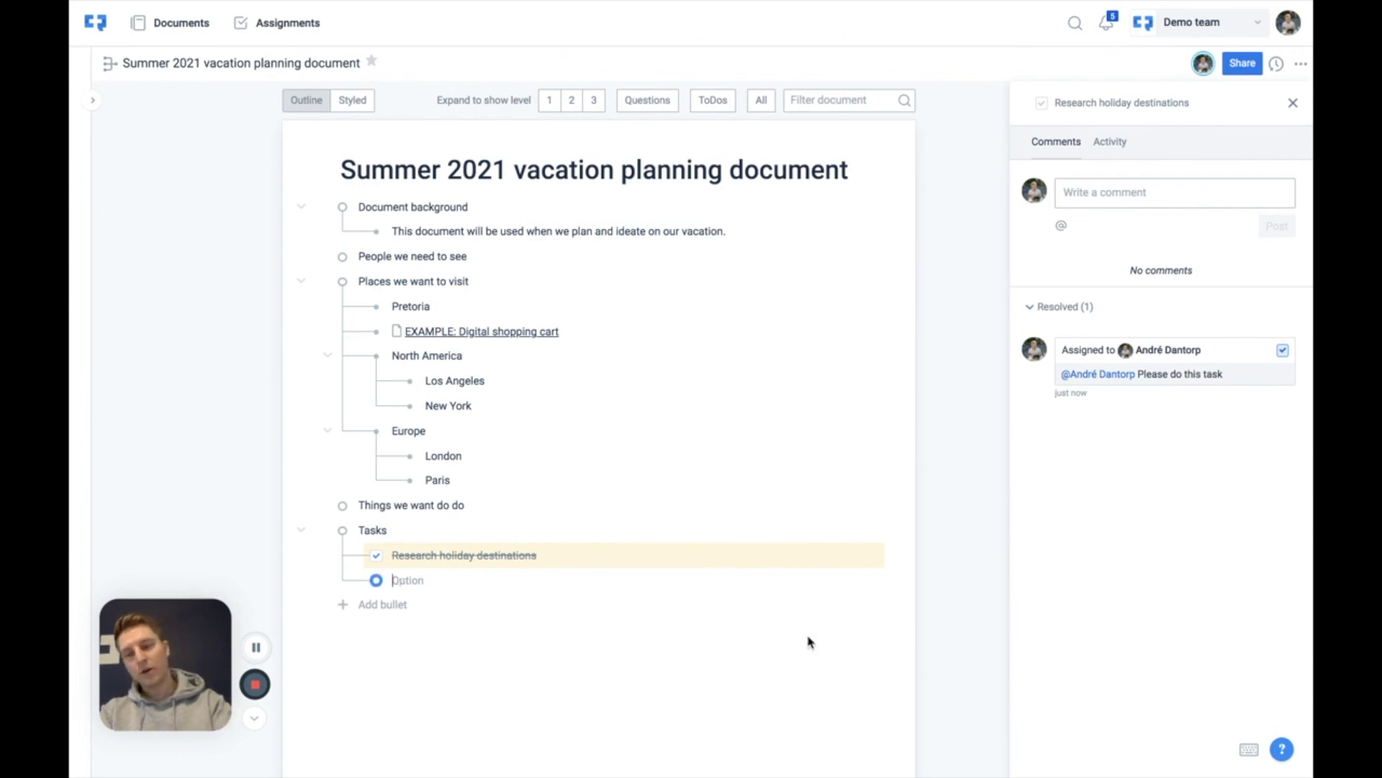
type("-")
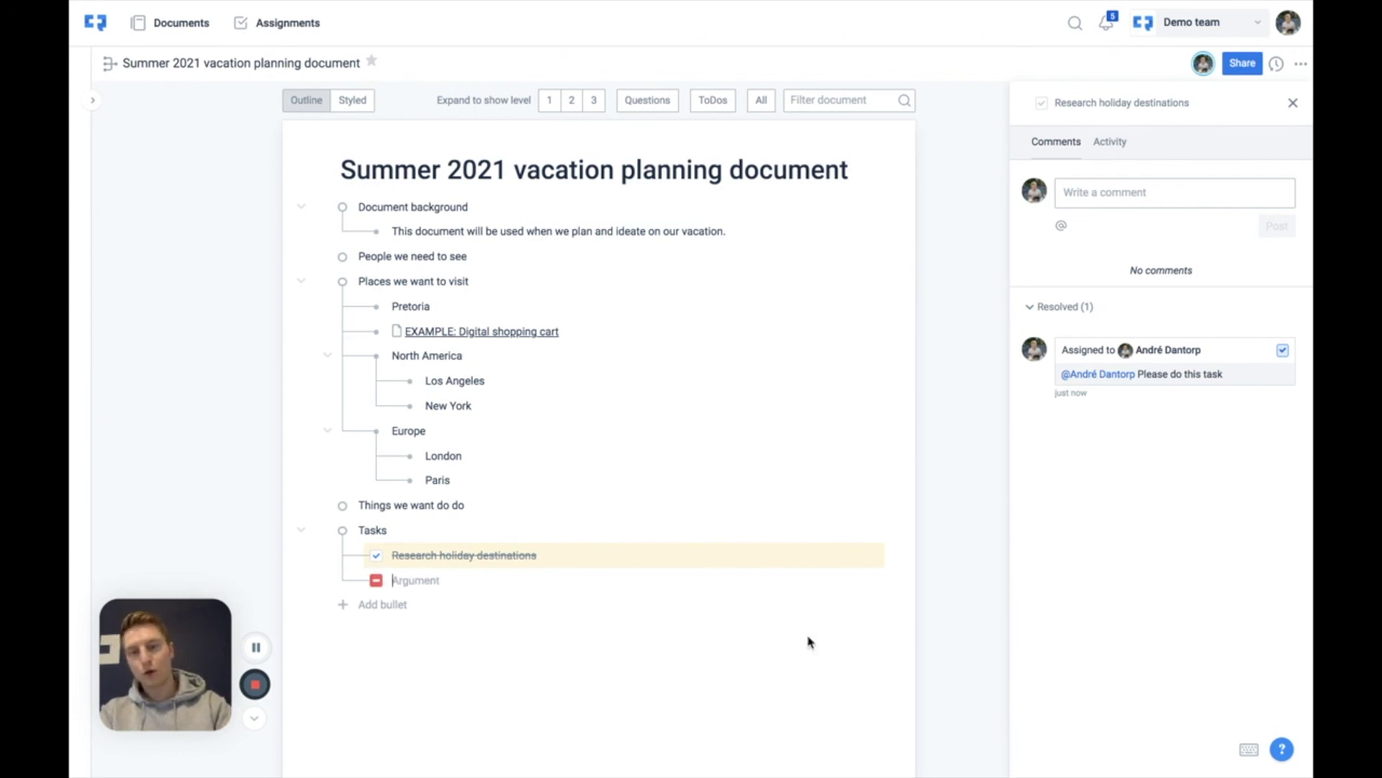
type("+")
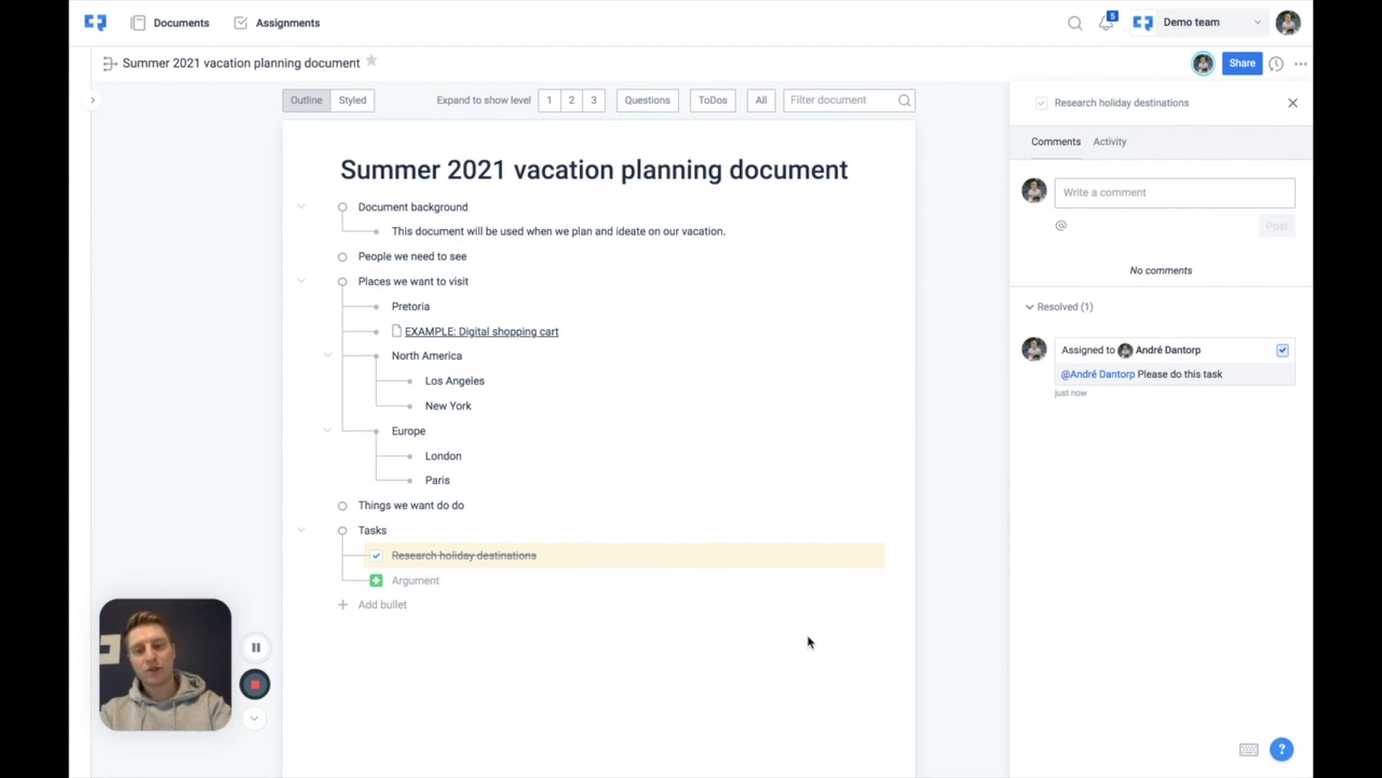
type("?")
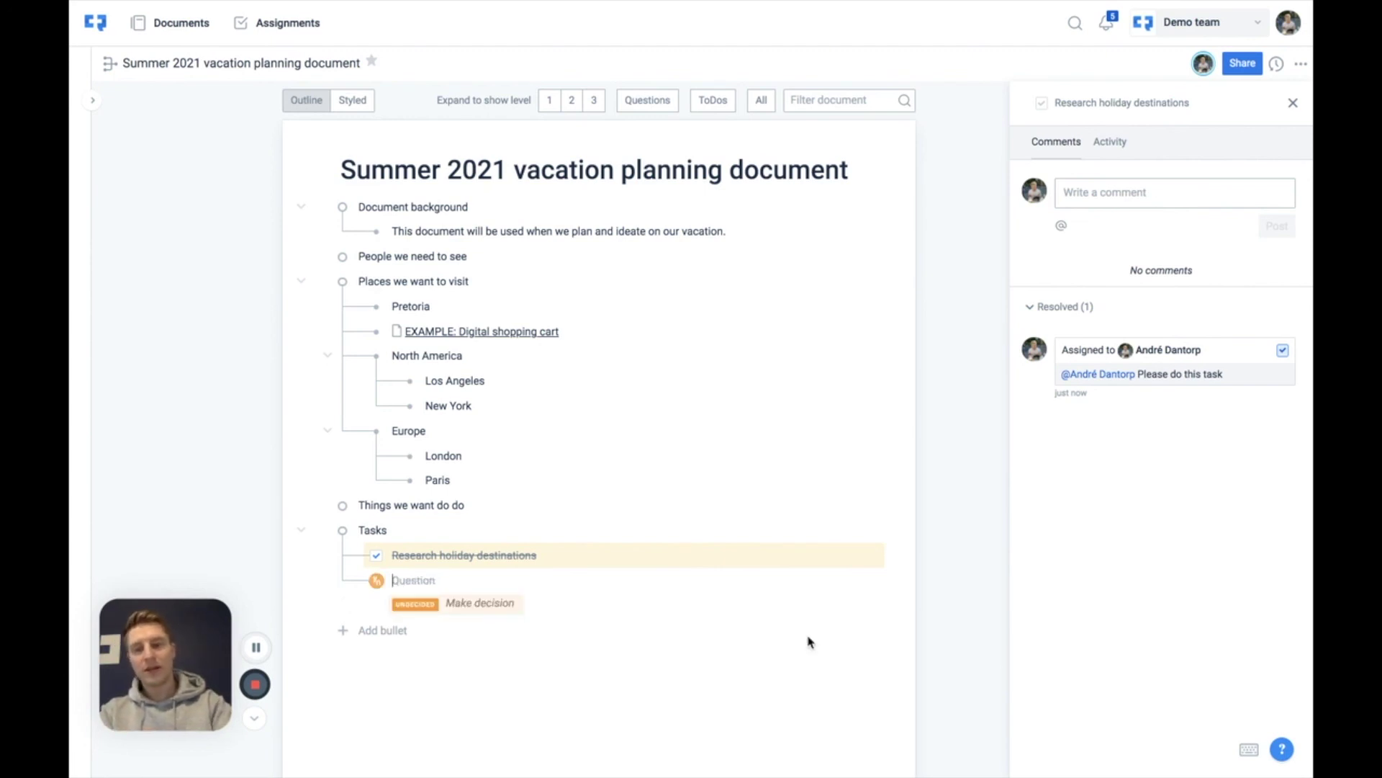
key("BackSpace")
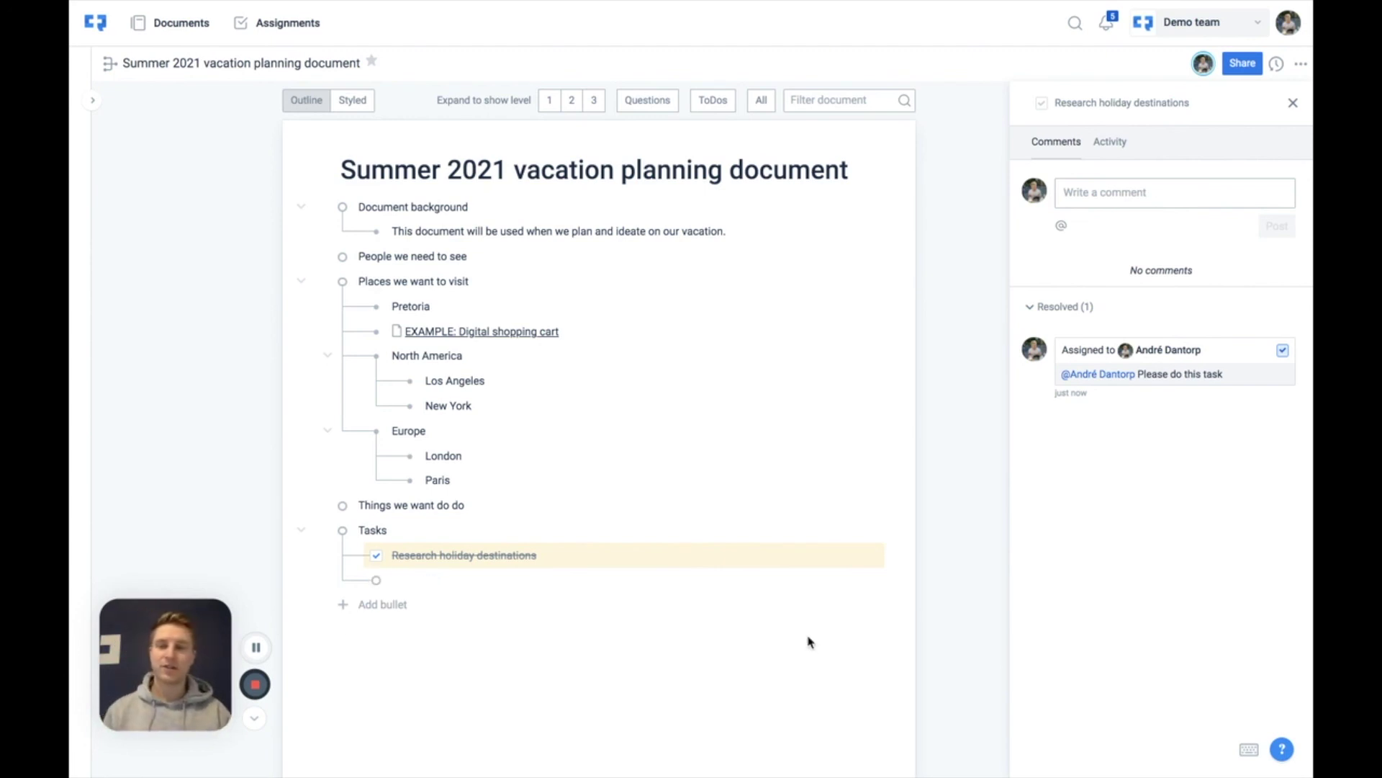
Examine the type options for the empty bullet under Tasks, and view and close the keyboard shortcuts overview.
left_click(377, 580)
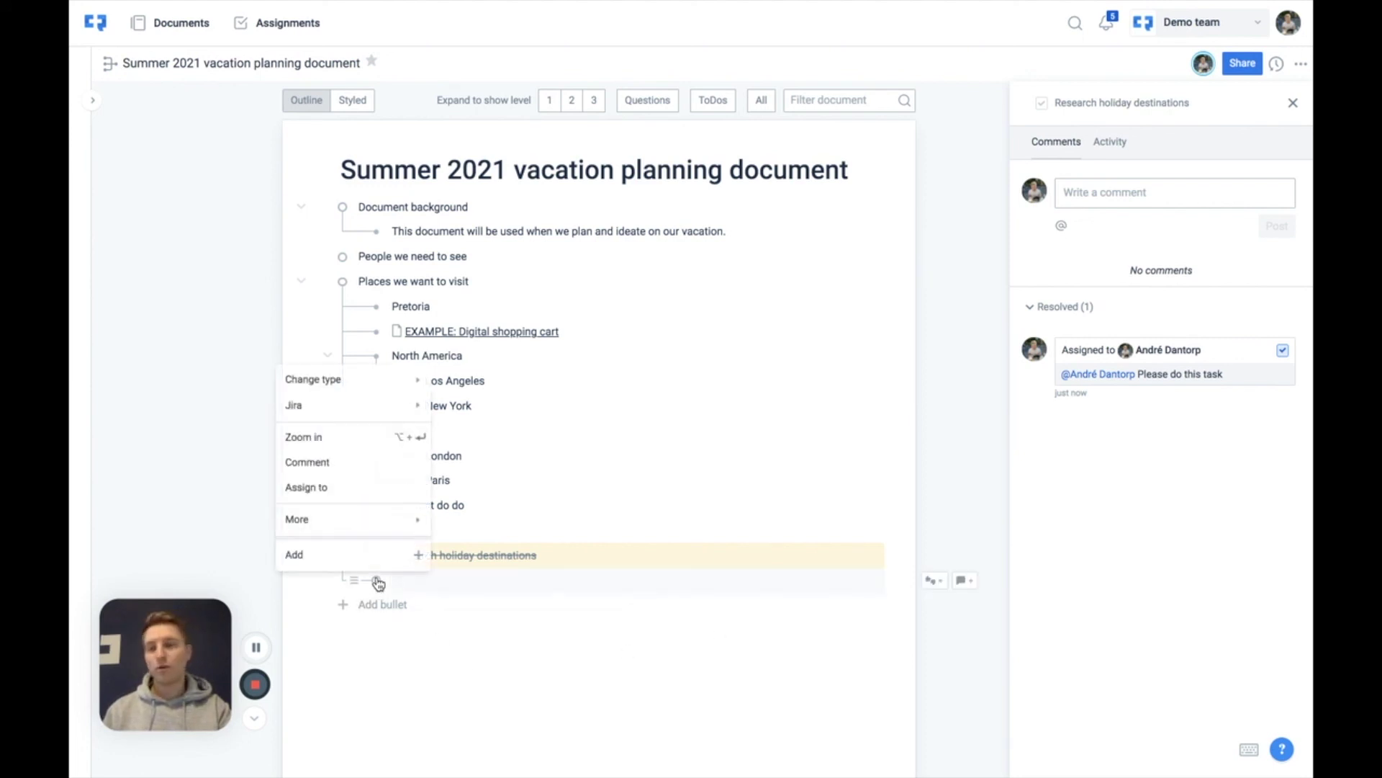
mouse_move(389, 379)
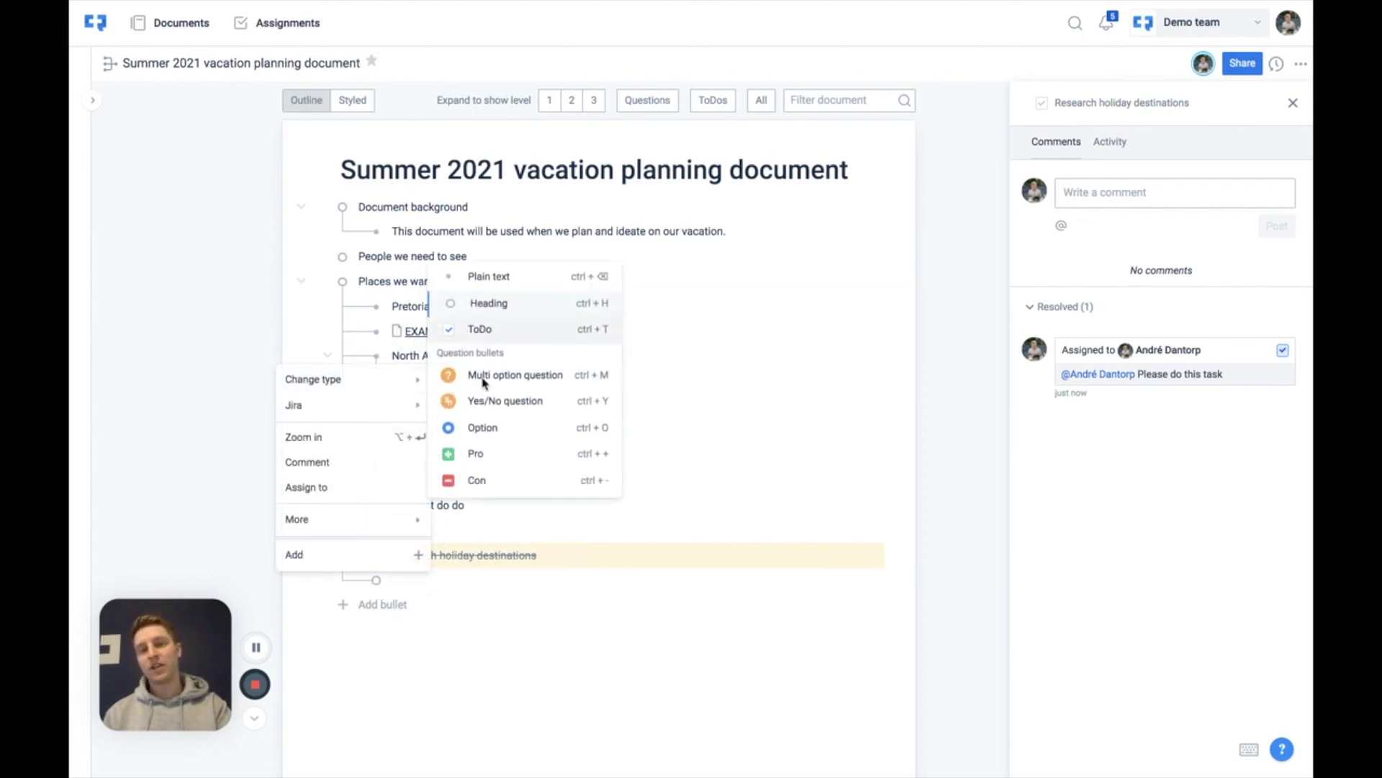
mouse_move(507, 401)
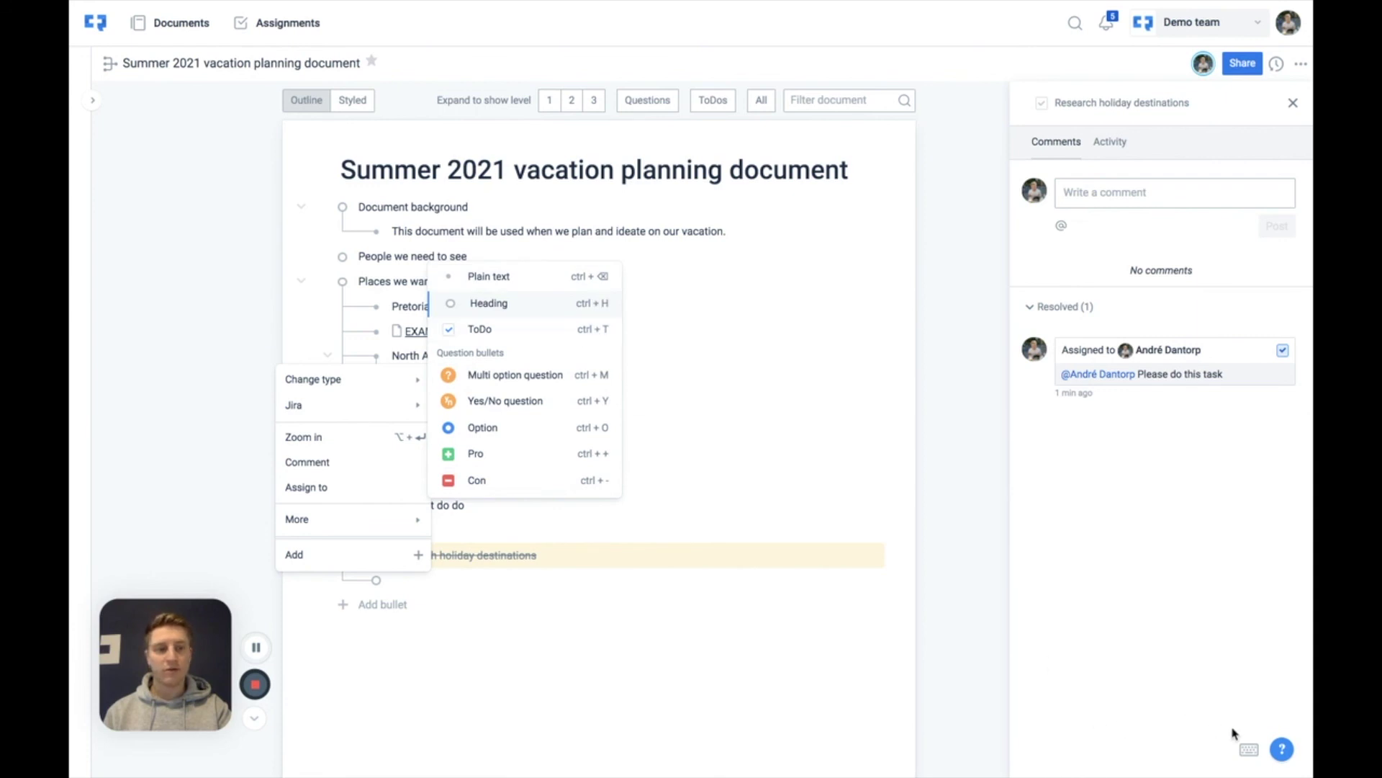
left_click(1250, 750)
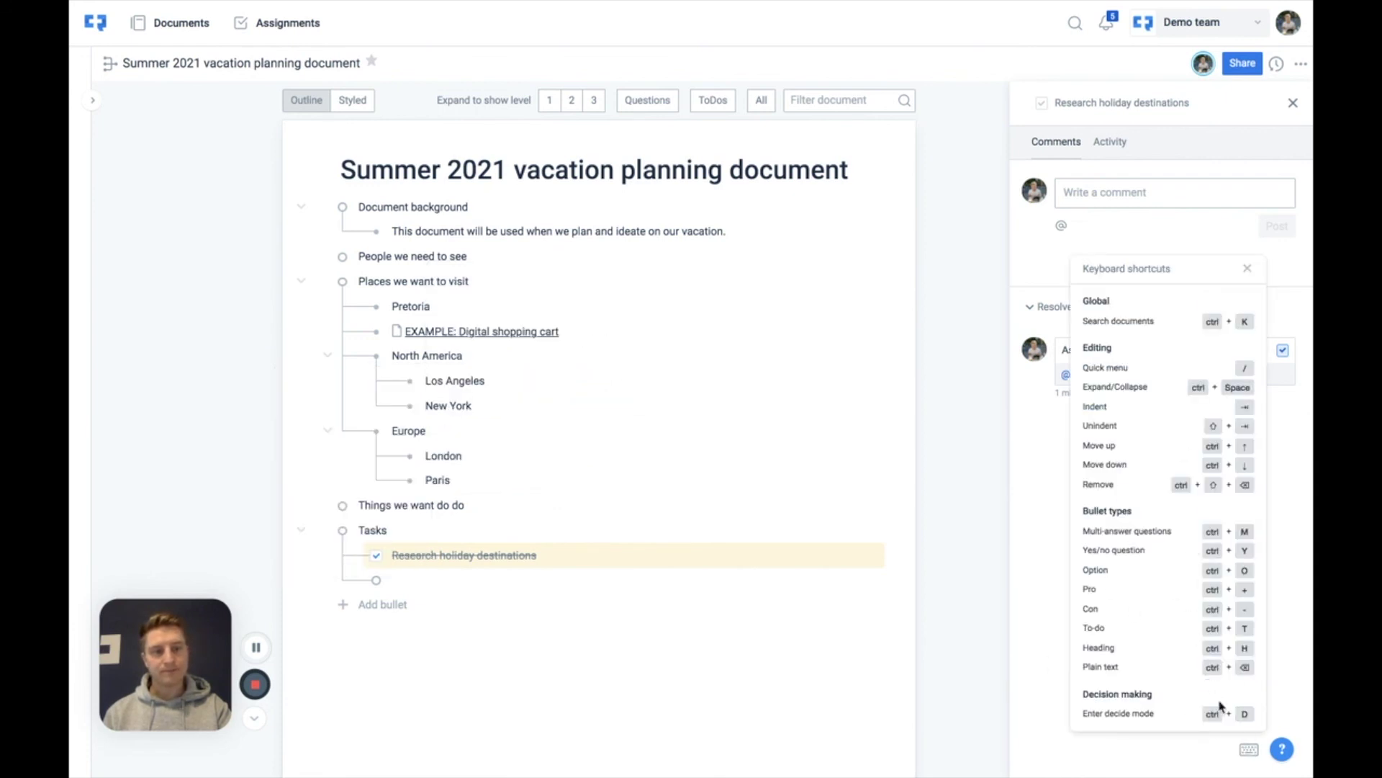
left_click(1243, 750)
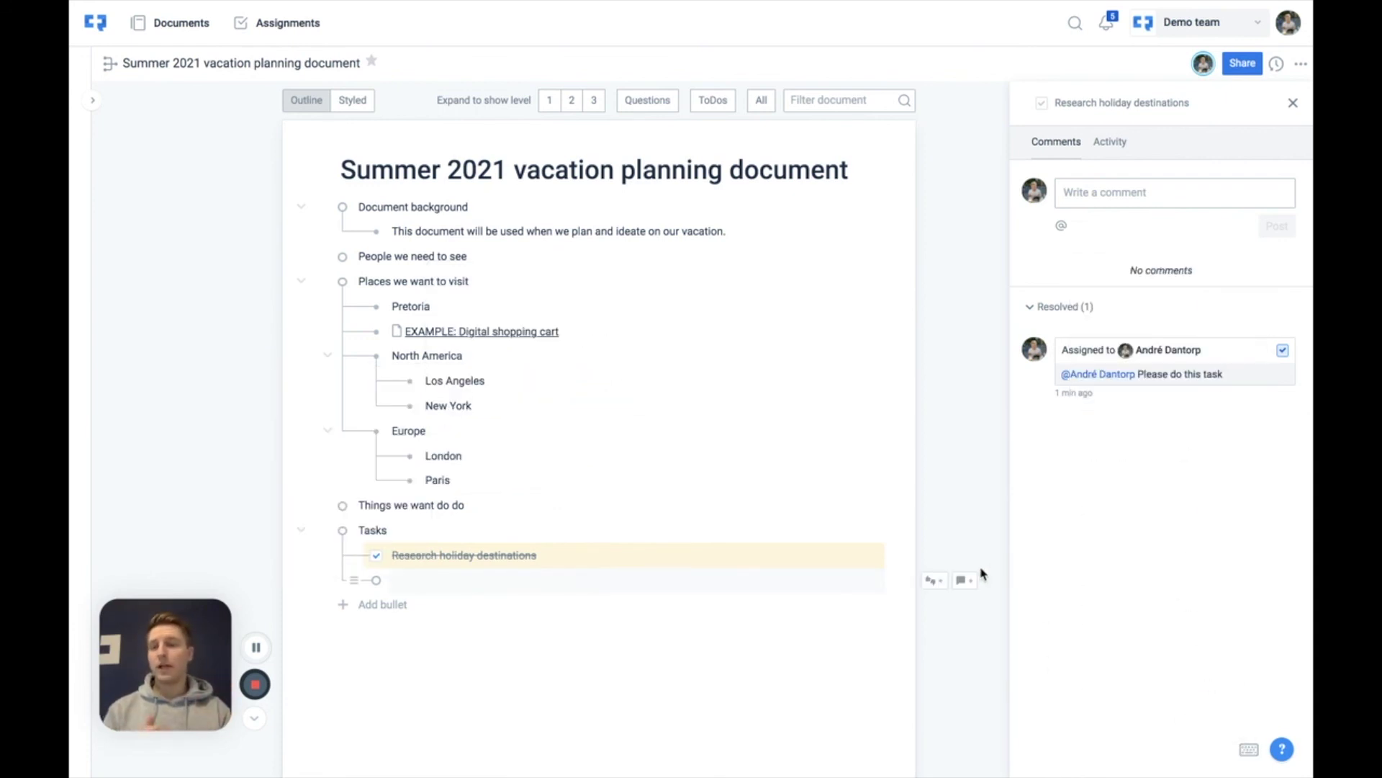